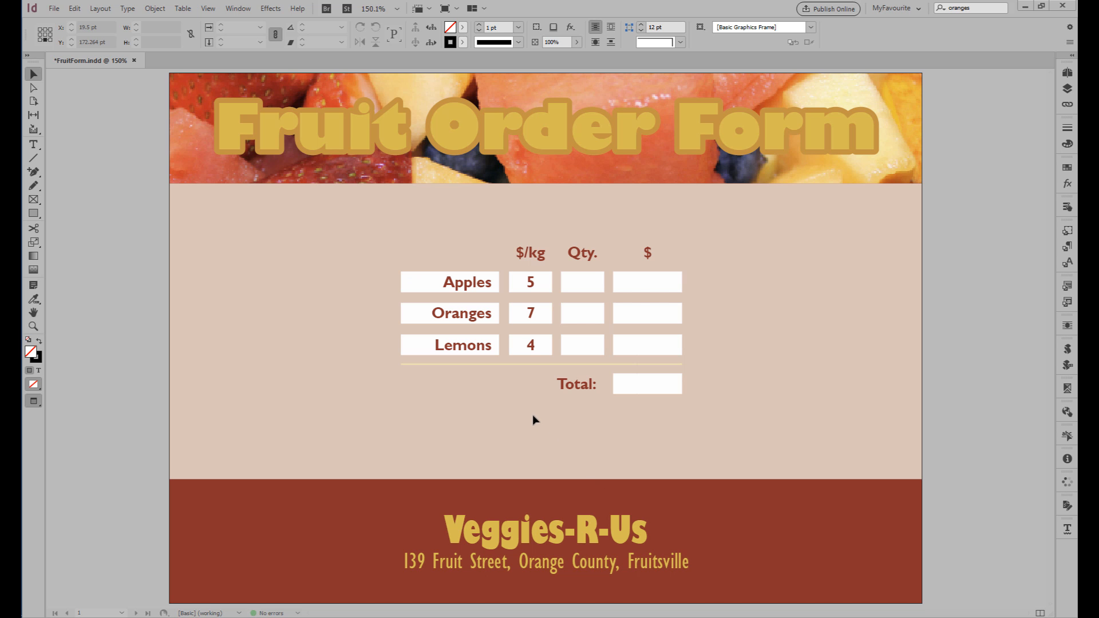
Show the frame edges and form field markers on the page and open the form properties of the Apples price field.
key("w")
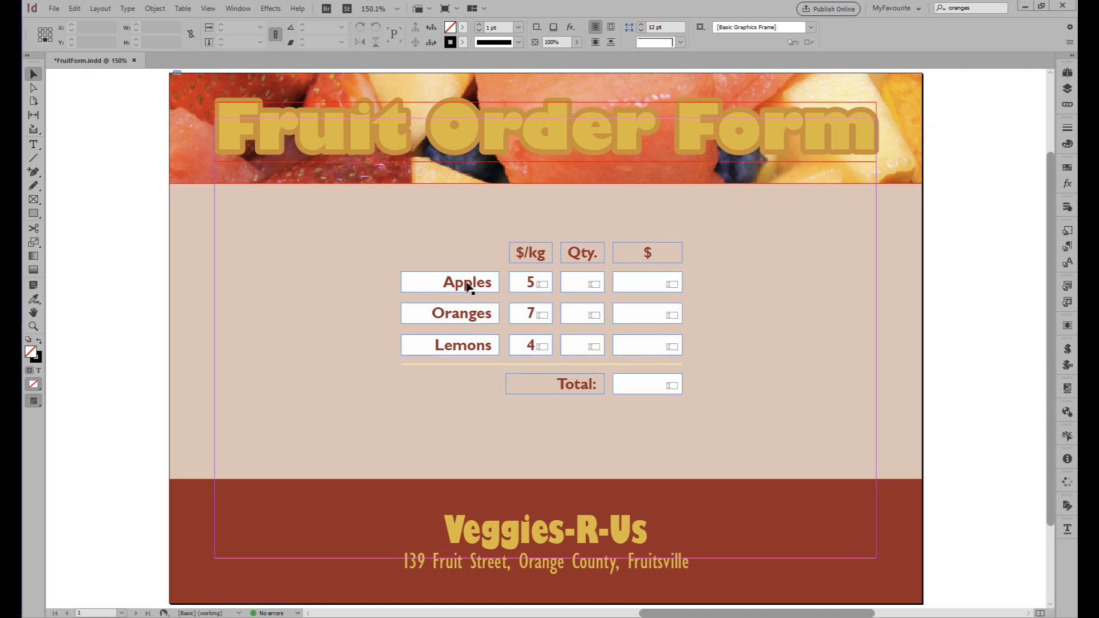
left_click(466, 314)
left_click(522, 288)
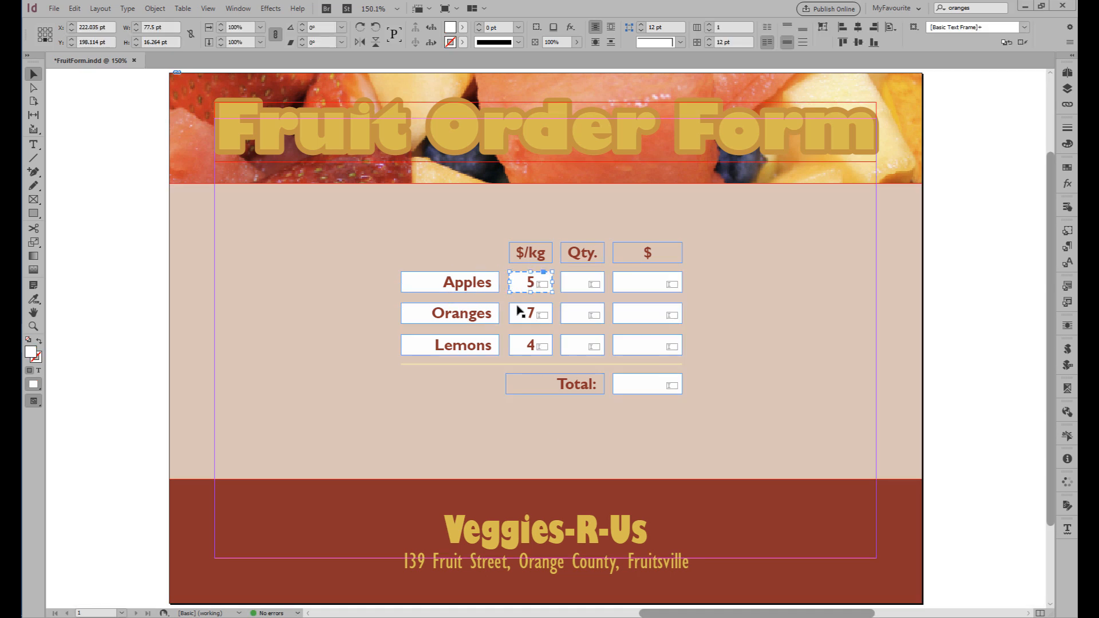
left_click(1066, 207)
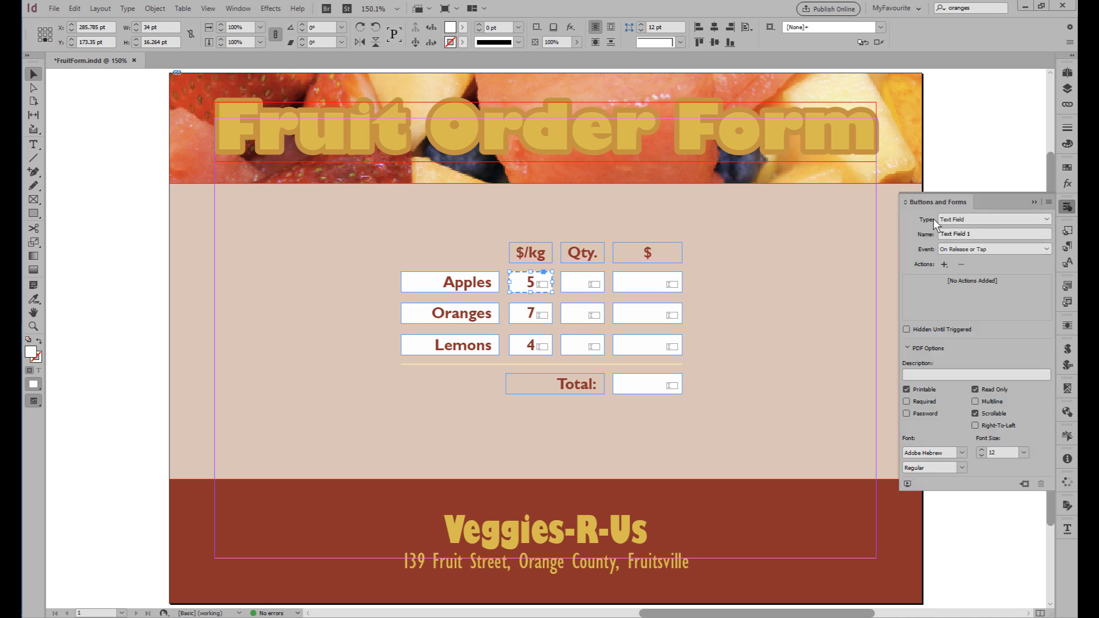
left_click(770, 332)
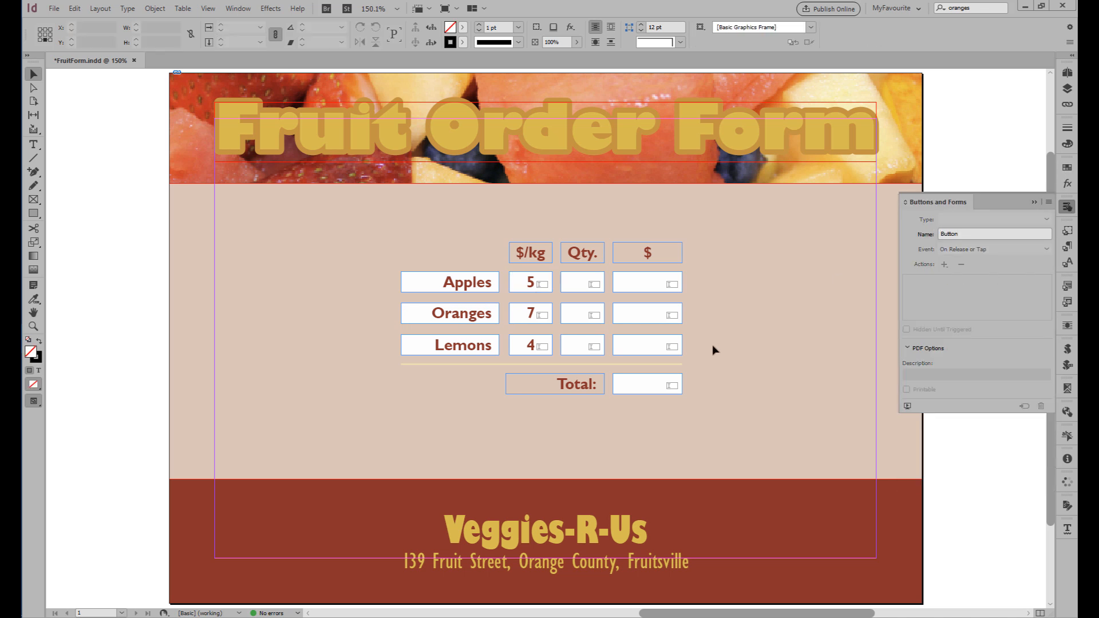
Examine the form properties of sample price, quantity and amount fields in the order table, plus the Total field.
left_click(526, 285)
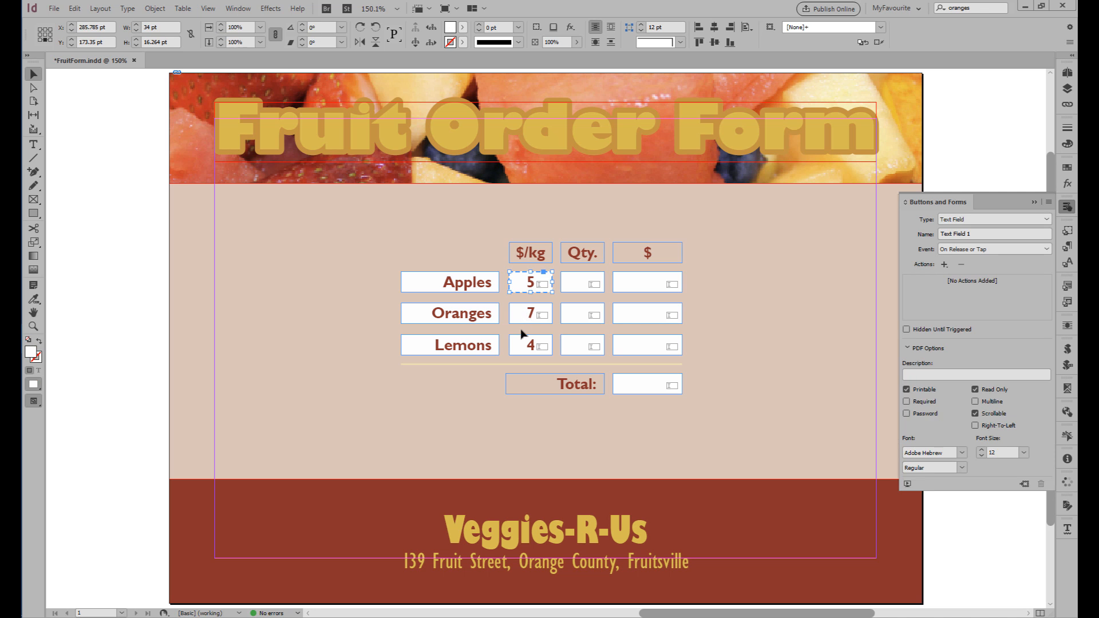
left_click(585, 286)
left_click(576, 315)
left_click(656, 286)
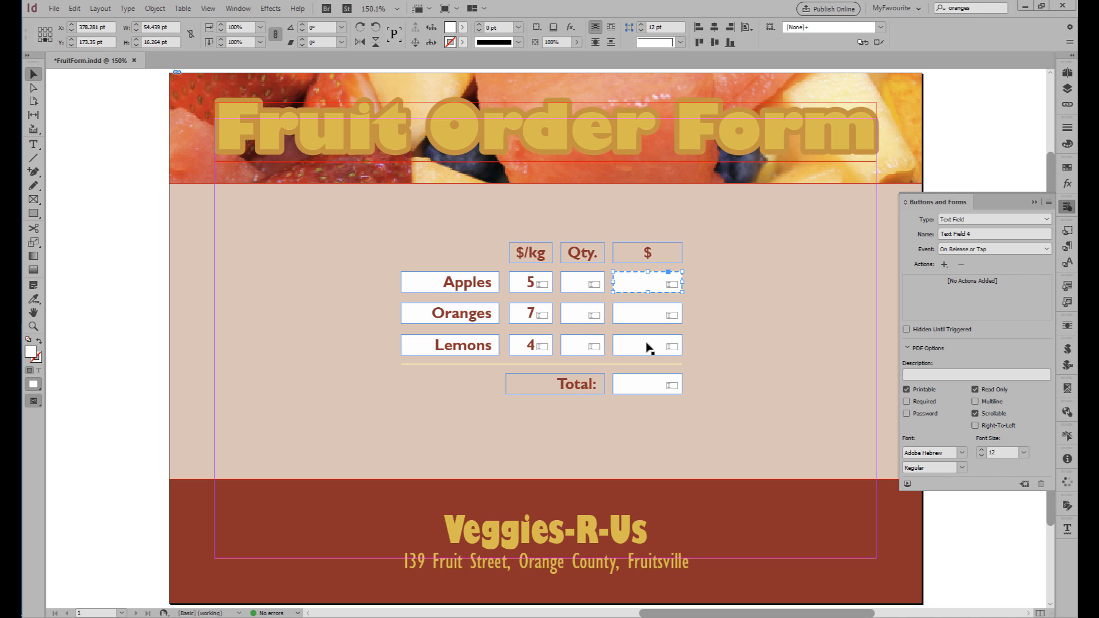
left_click(648, 347)
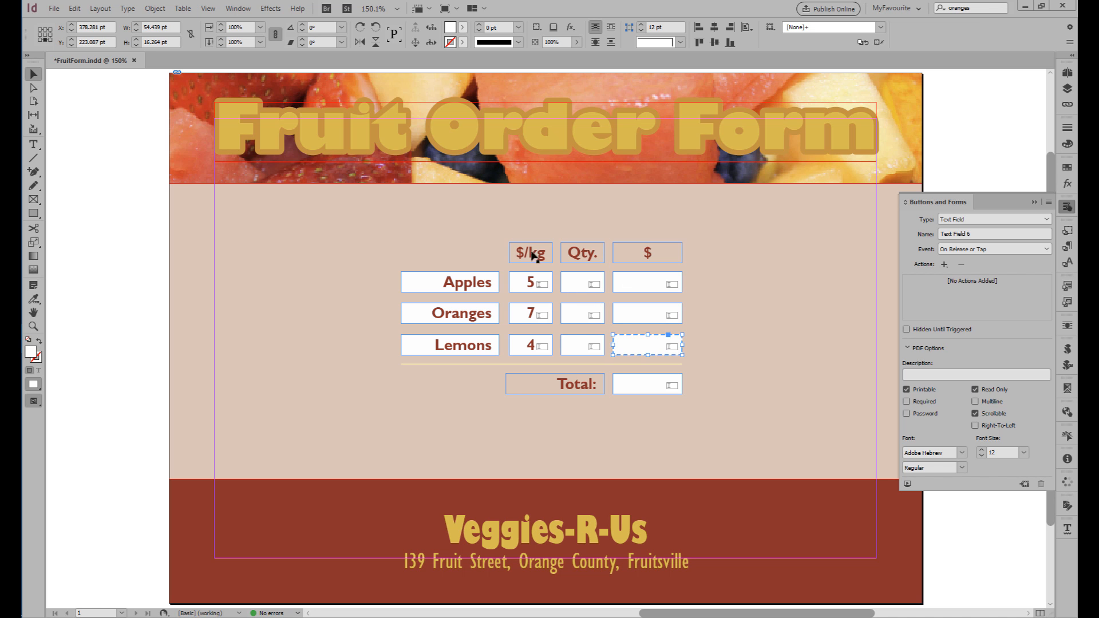
left_click(631, 289)
left_click(634, 385)
left_click(623, 416)
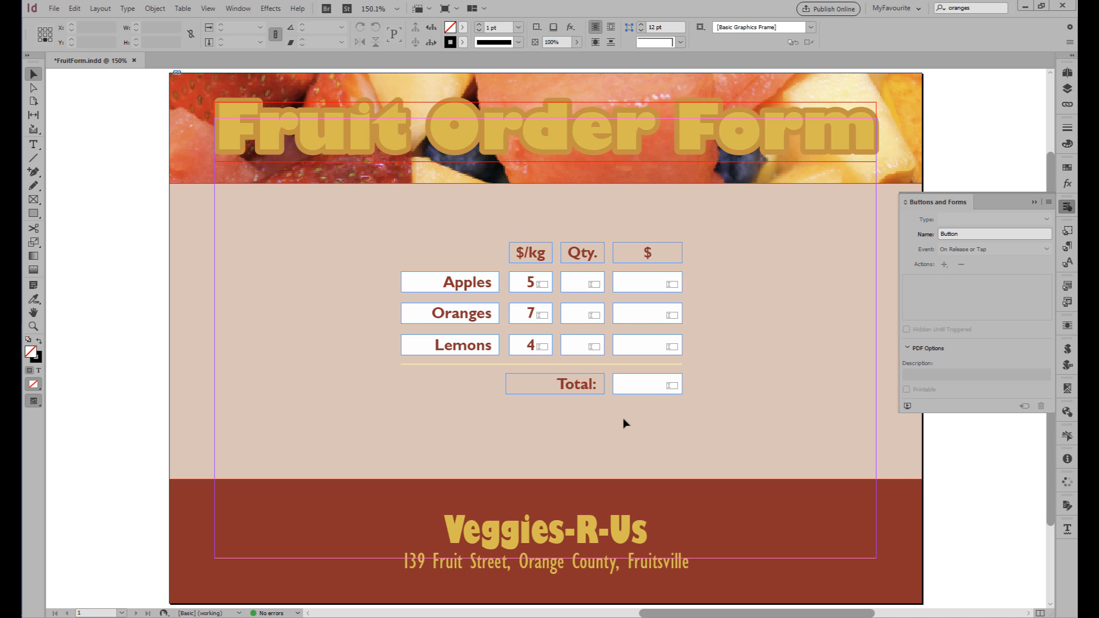
Check the form field name of every price, amount, total and quantity field, column by column.
left_click(531, 282)
left_click(530, 315)
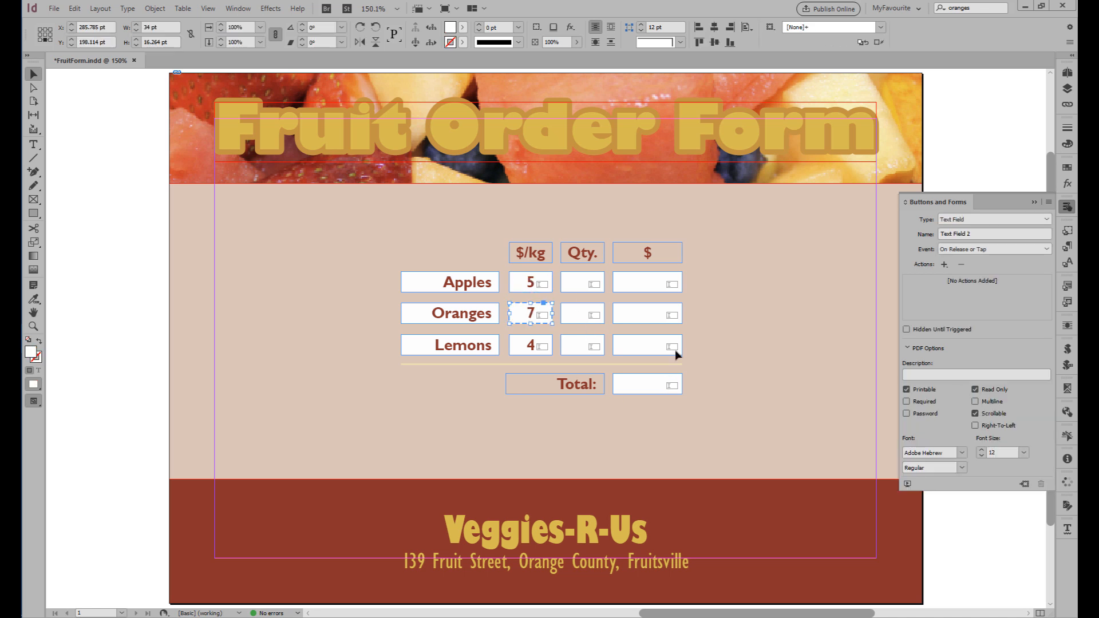
left_click(519, 352)
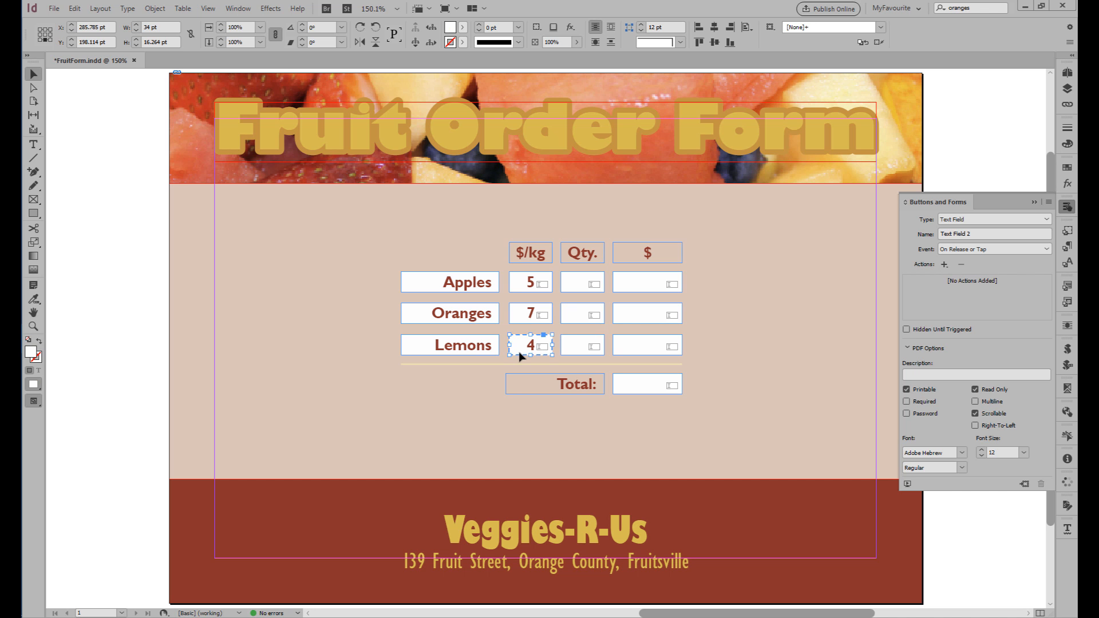
left_click(650, 289)
left_click(645, 314)
left_click(640, 344)
left_click(641, 383)
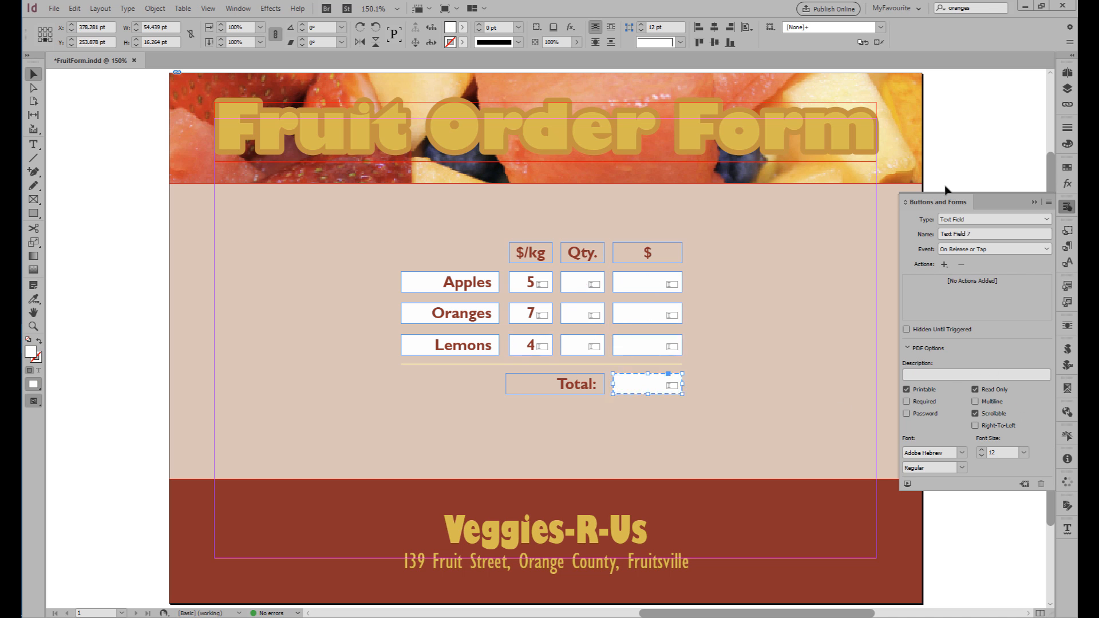
left_click(574, 285)
left_click(571, 314)
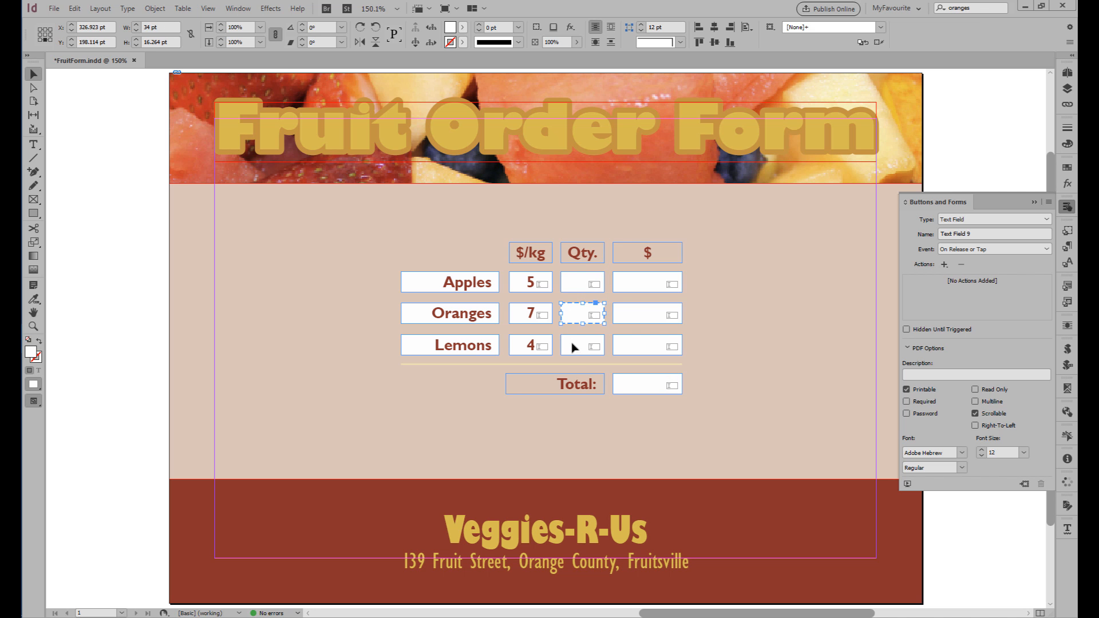
left_click(575, 346)
left_click(771, 370)
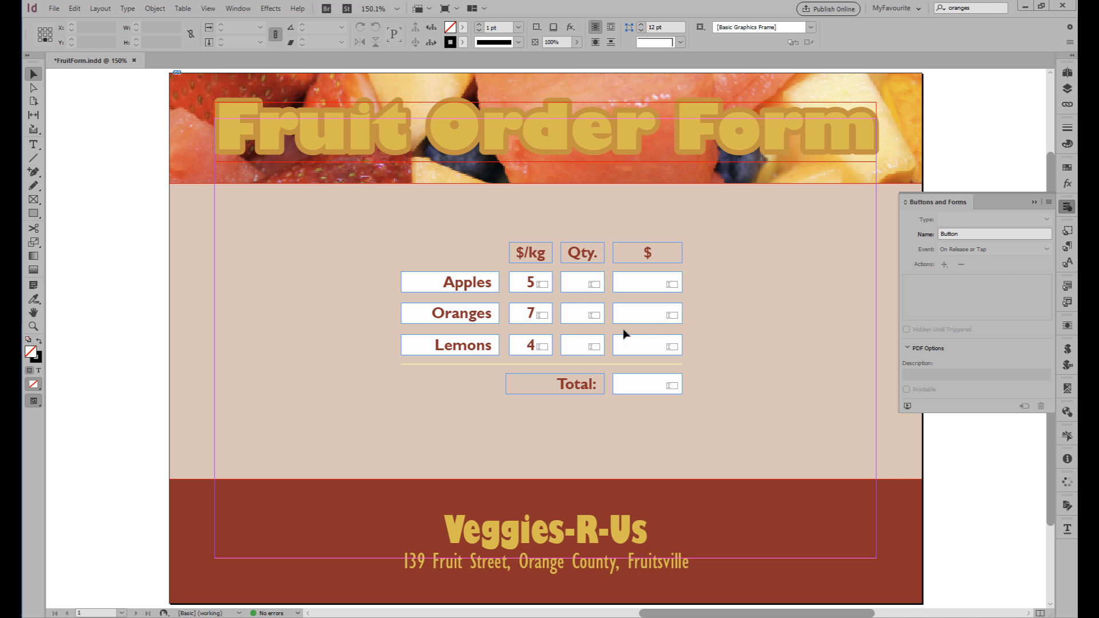
Run the FormMakerAssistantVersion1.0.jsx script and display the form properties of the Apples quantity field beside it.
left_click(642, 288)
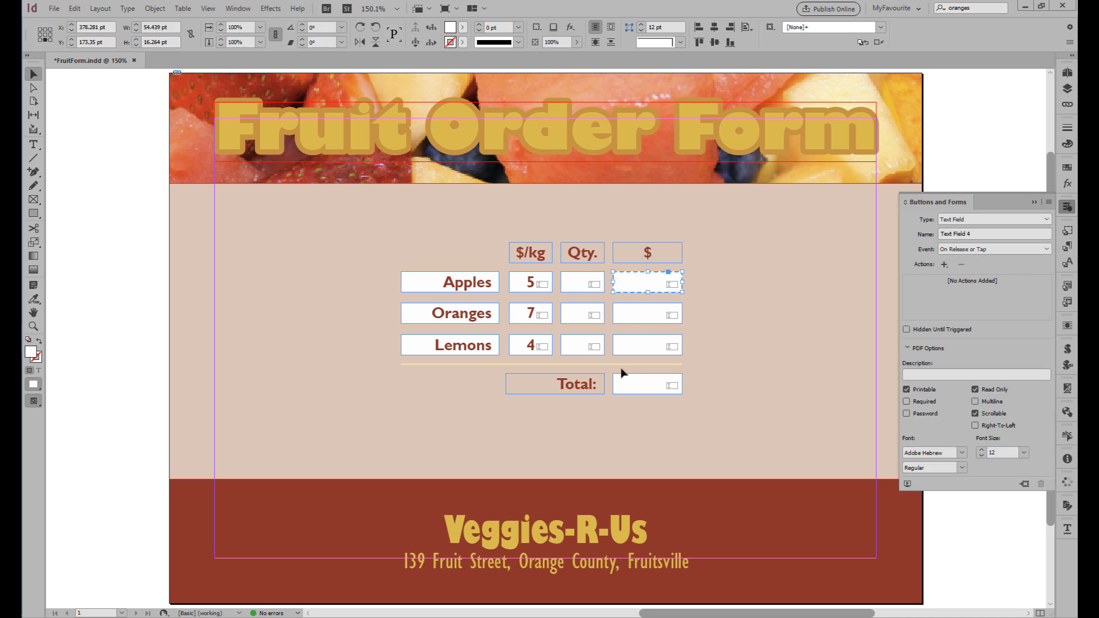
left_click(527, 287)
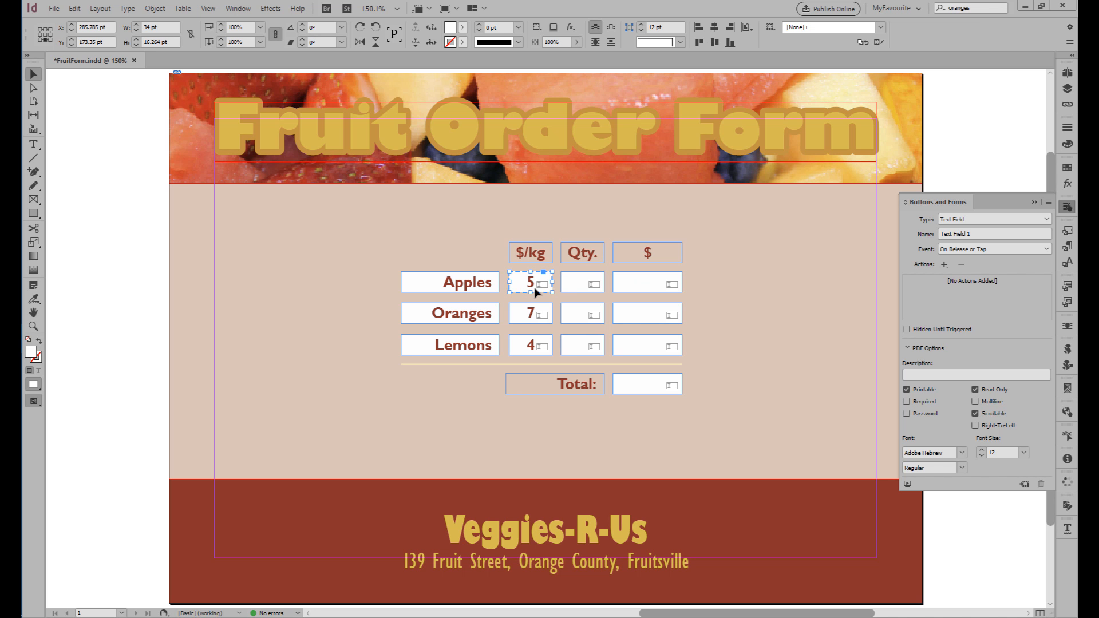
left_click(592, 288)
left_click(1067, 349)
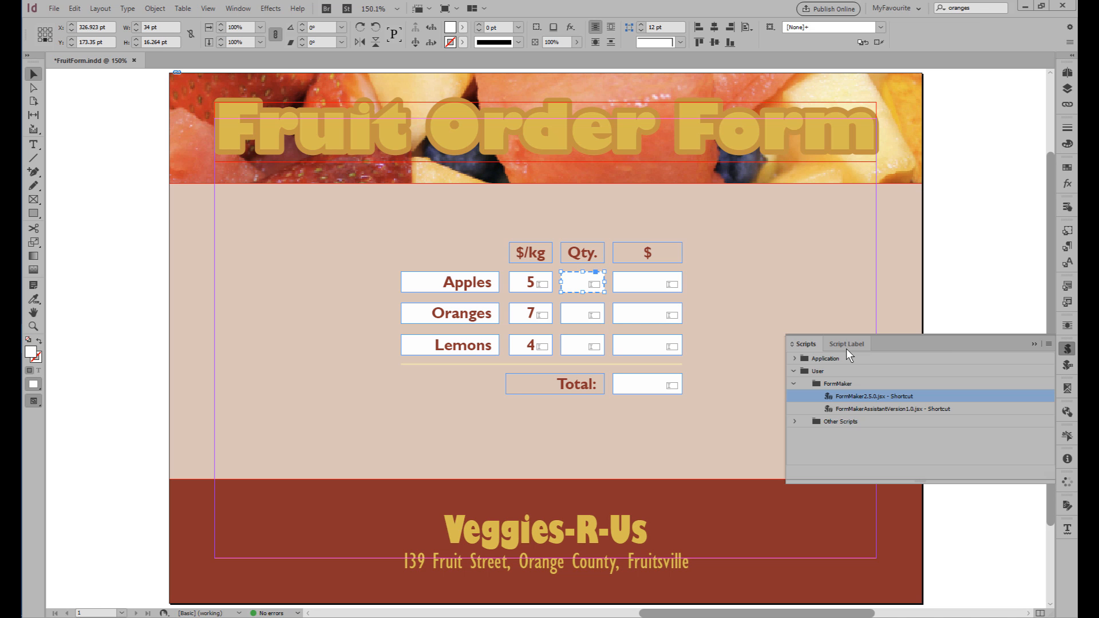
double_click(836, 407)
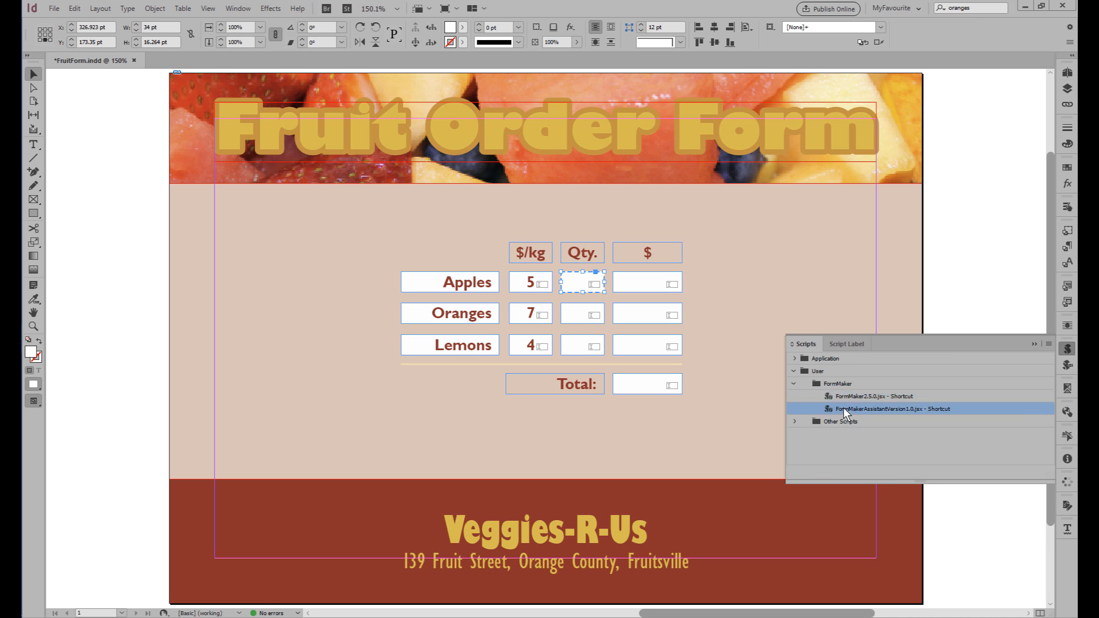
left_click_drag(557, 167, 872, 316)
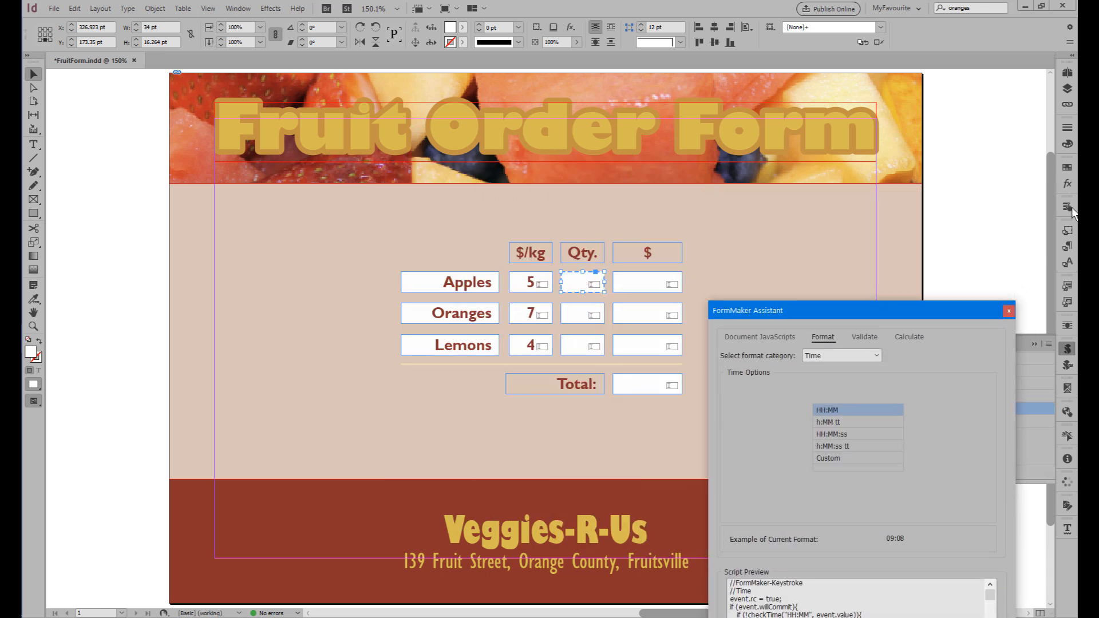
left_click(1067, 207)
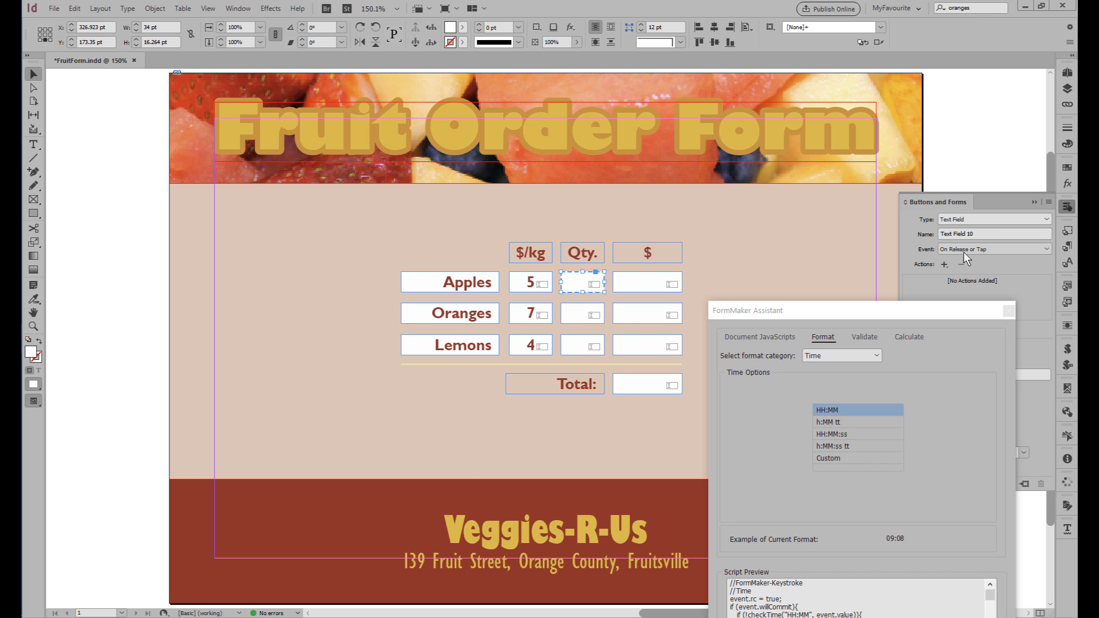
Insert a calculation script into the Apples $ field as the Product (×) of Text Field 1 and Text Field 10.
left_click(527, 289)
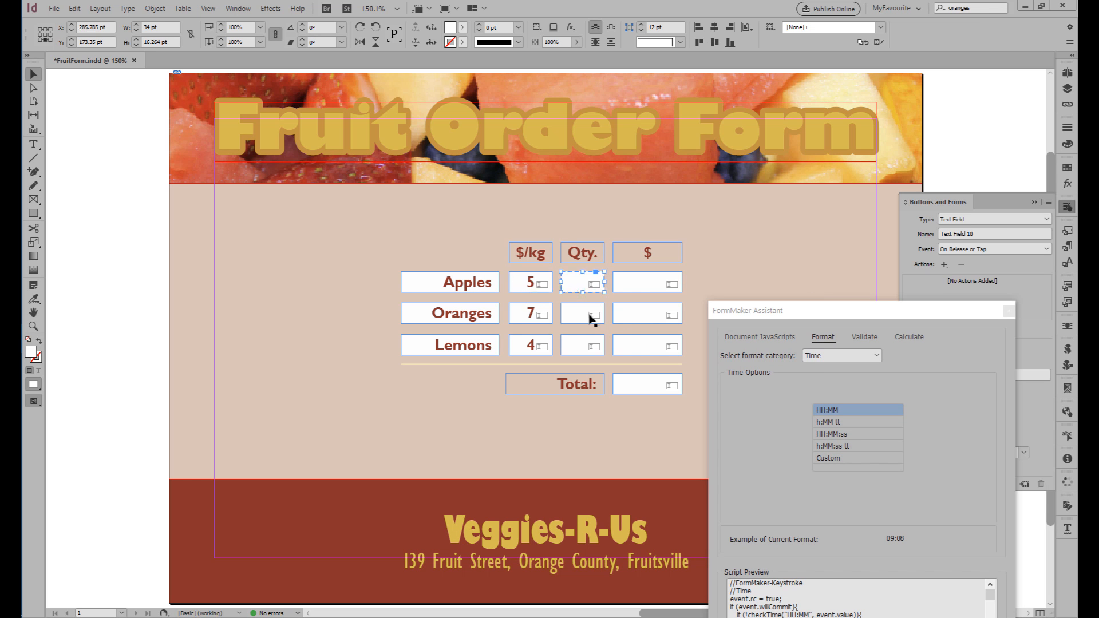
left_click(635, 285)
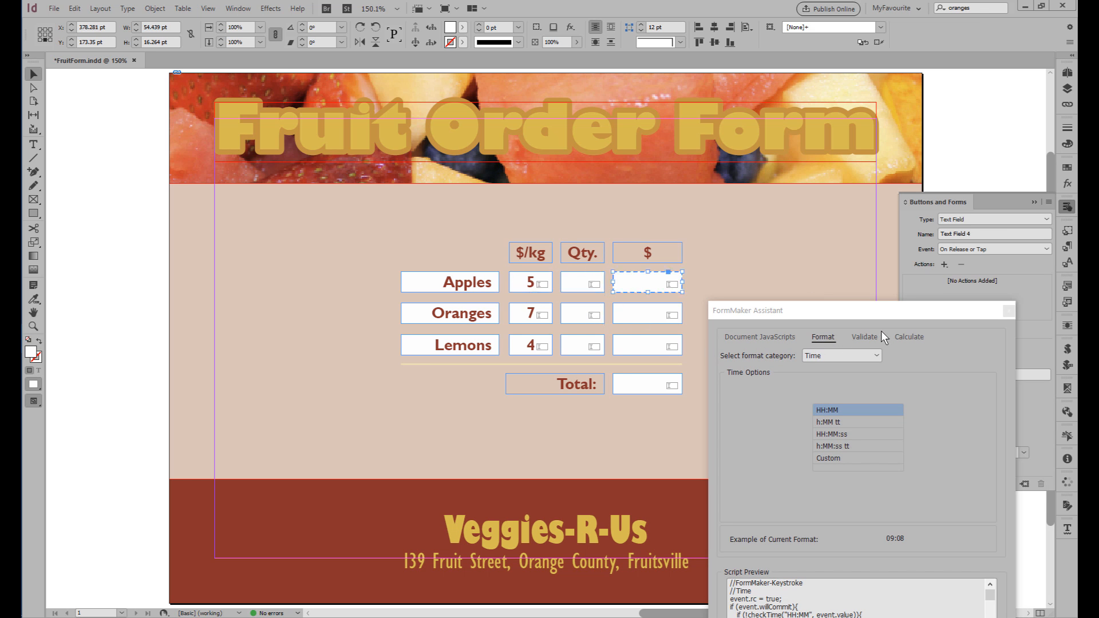
left_click(910, 337)
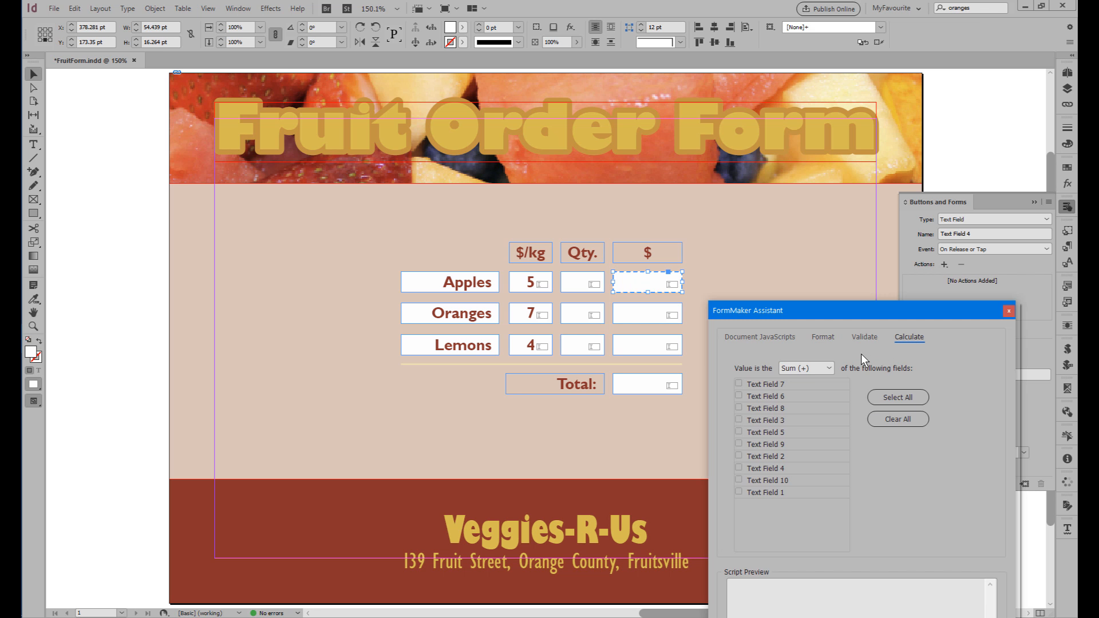
left_click(802, 369)
left_click(805, 392)
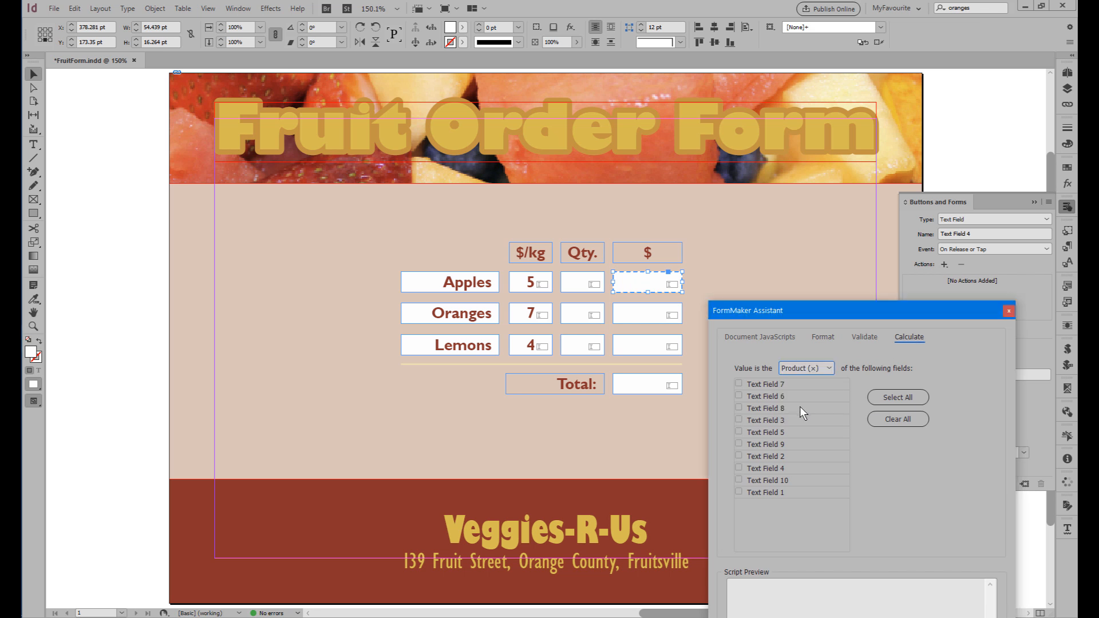
left_click(739, 492)
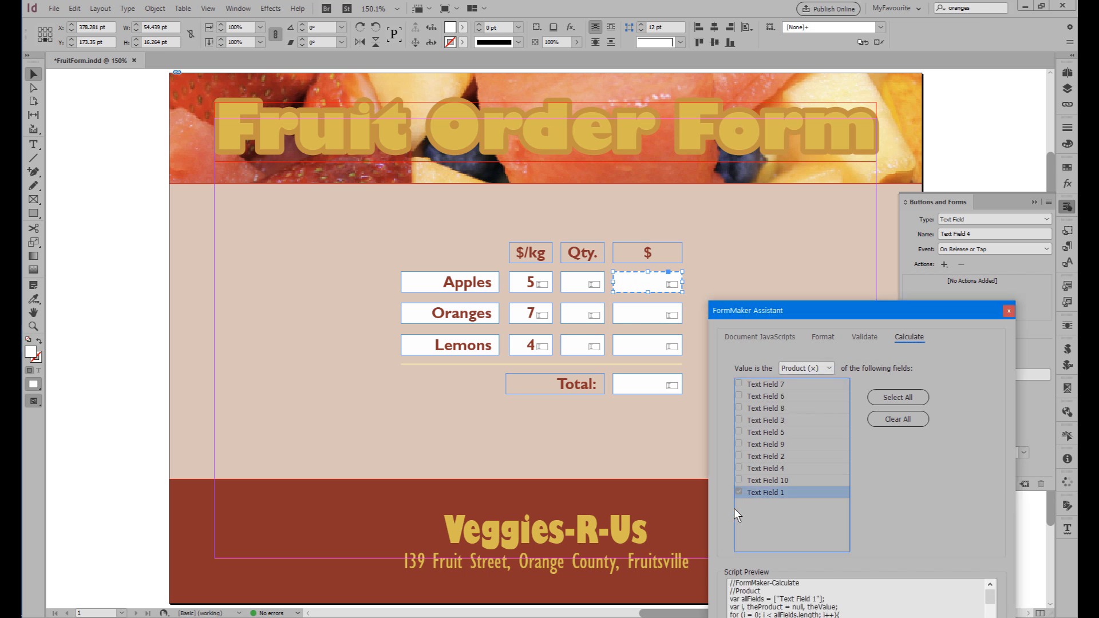
left_click(738, 481)
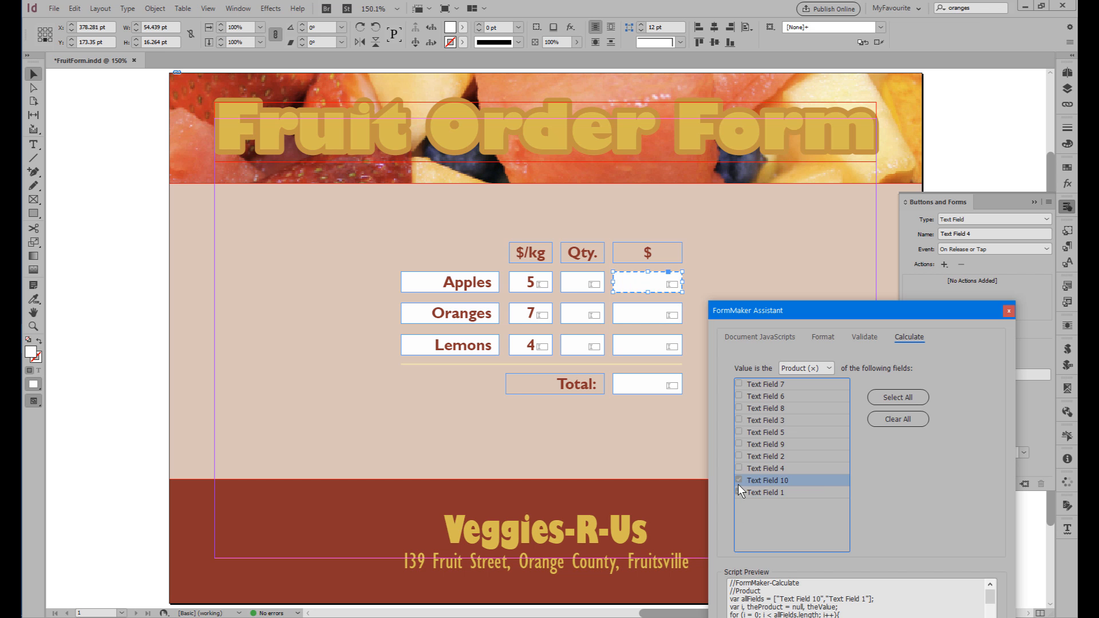
left_click_drag(864, 320, 909, 189)
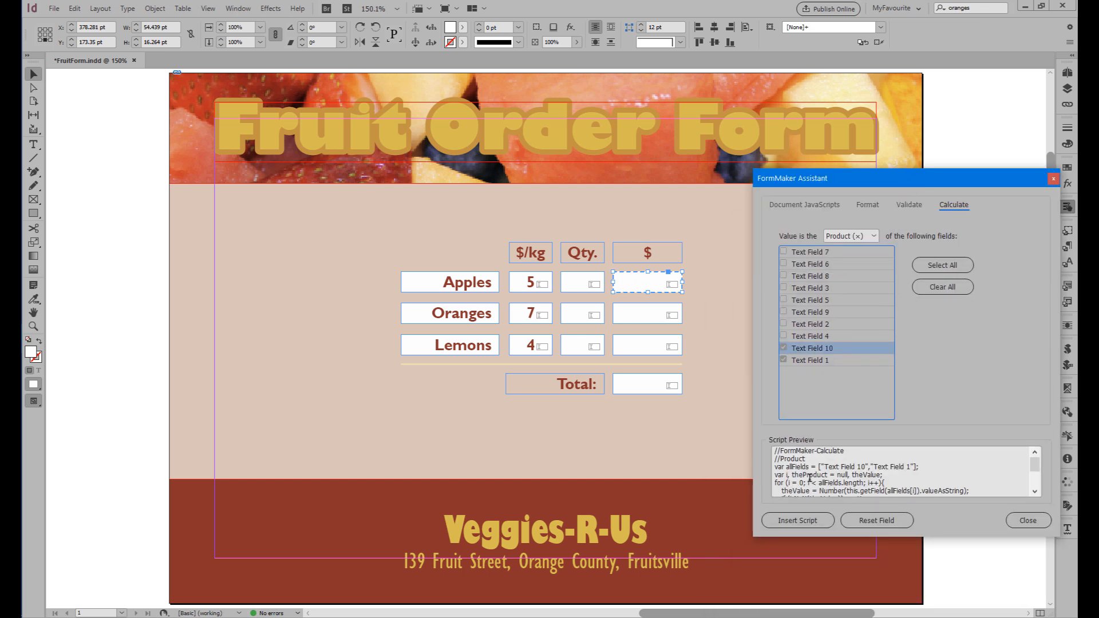
left_click(795, 521)
left_click(626, 360)
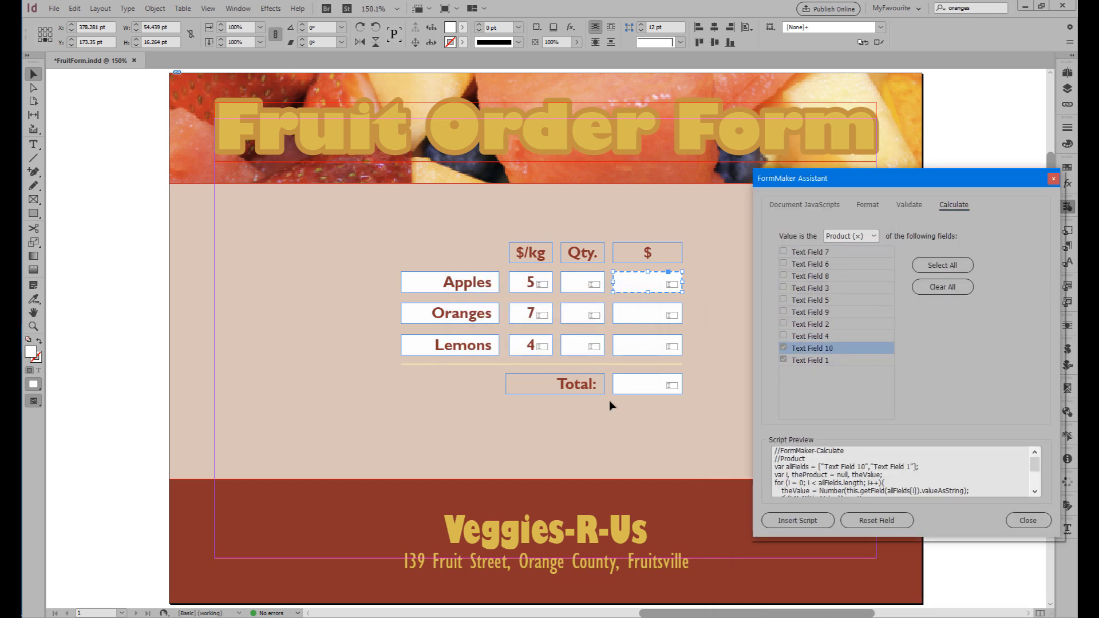
Clear the previous field choices and insert a Product (×) calculation of Text Field 2 and Text Field 9 into the Oranges $ field.
left_click_drag(865, 180, 806, 301)
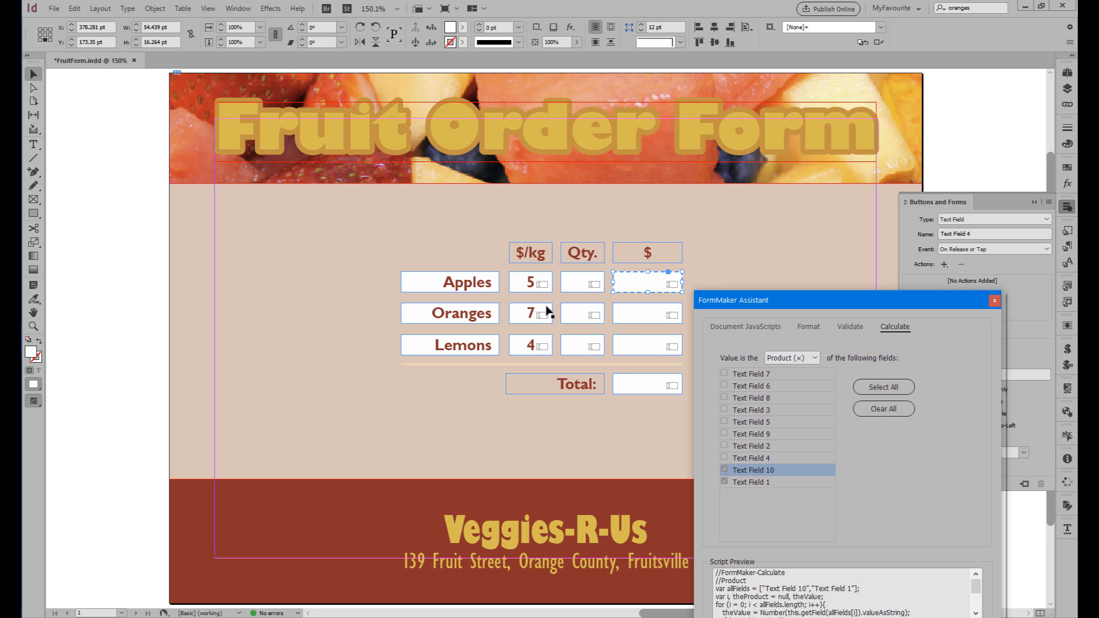
left_click(572, 314)
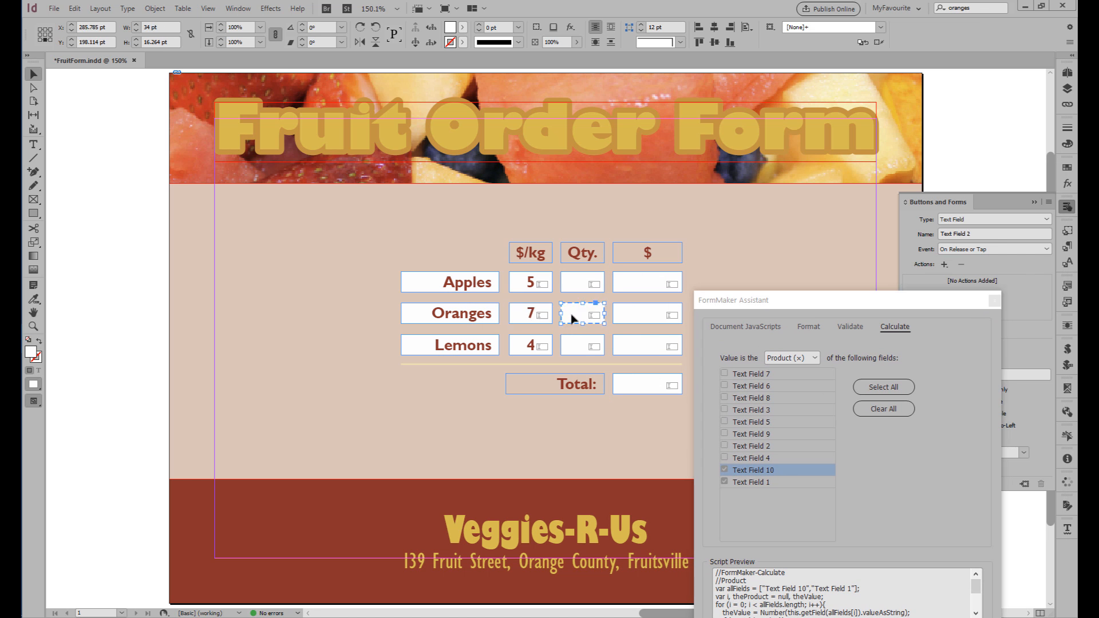
left_click(870, 412)
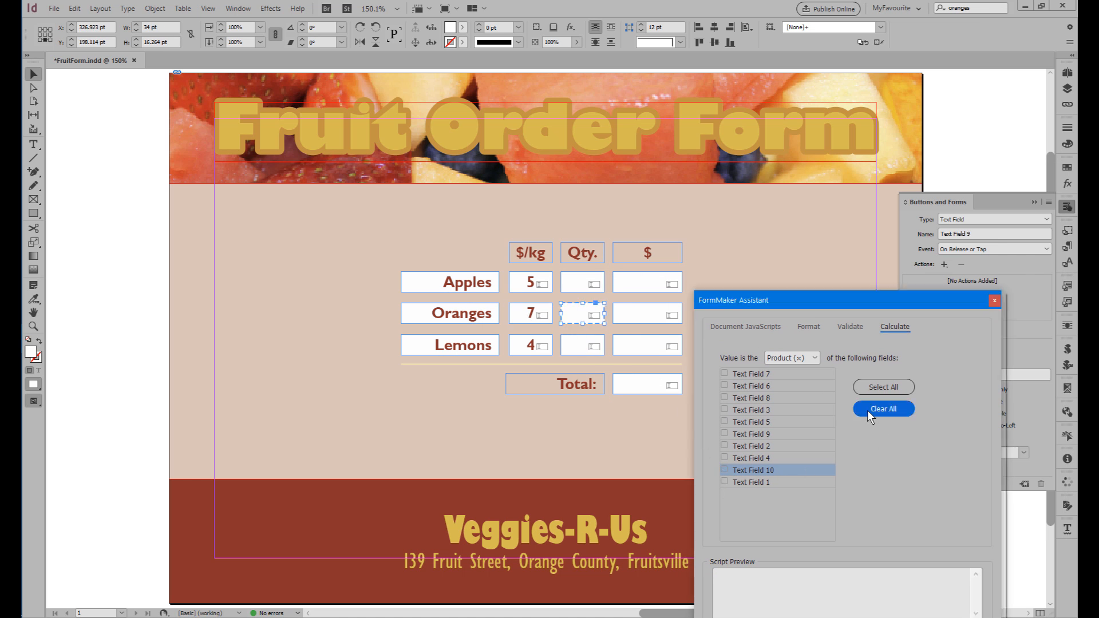
left_click(639, 316)
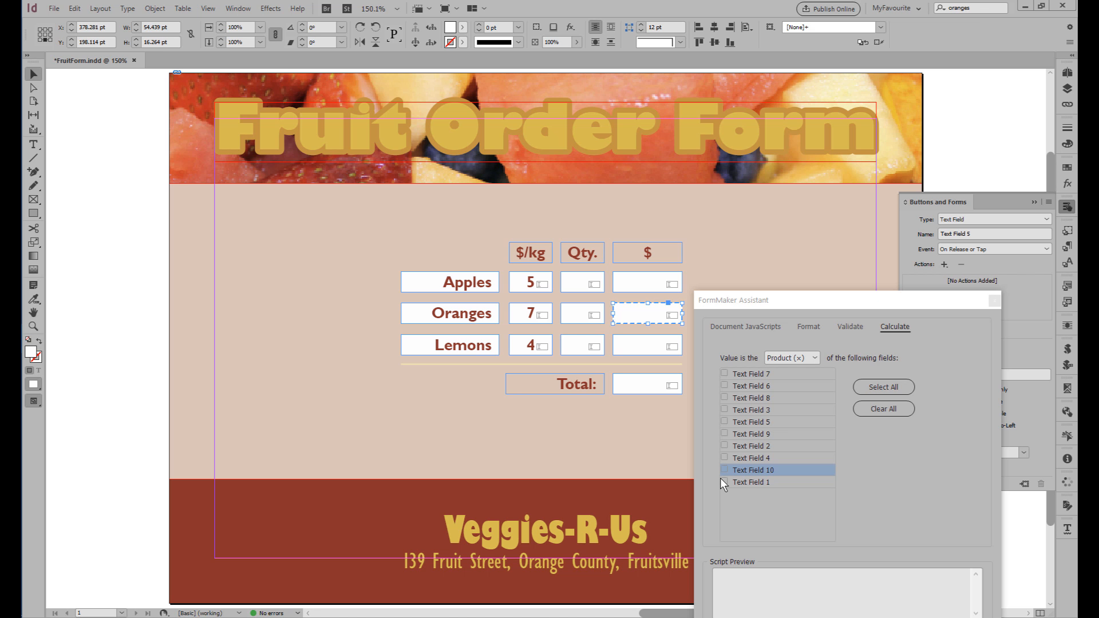
left_click(725, 446)
left_click(724, 434)
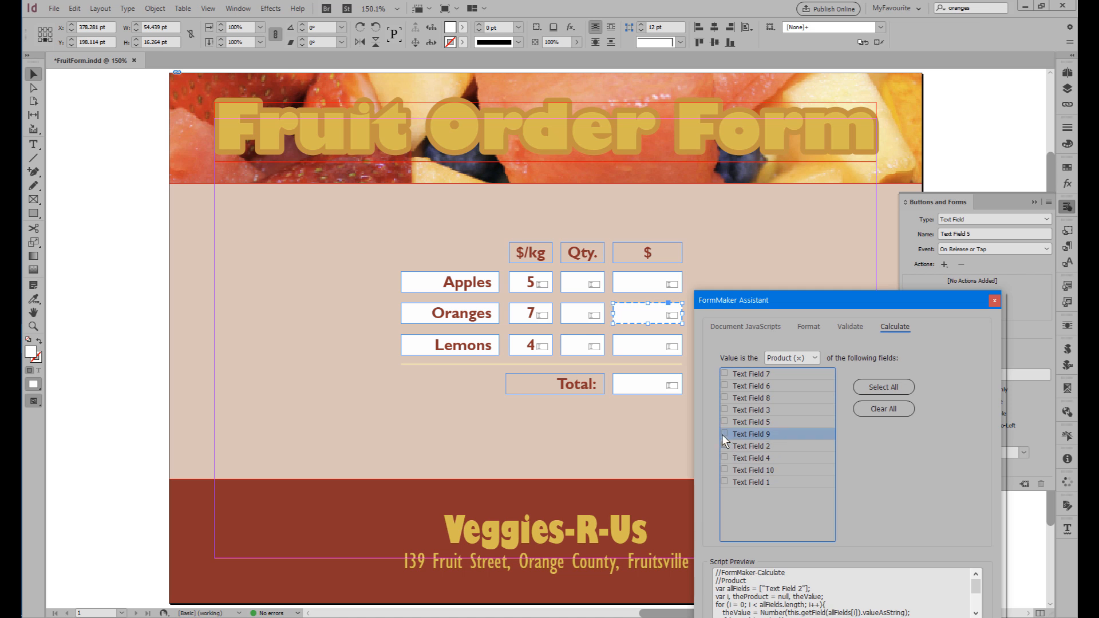
left_click_drag(798, 297, 834, 167)
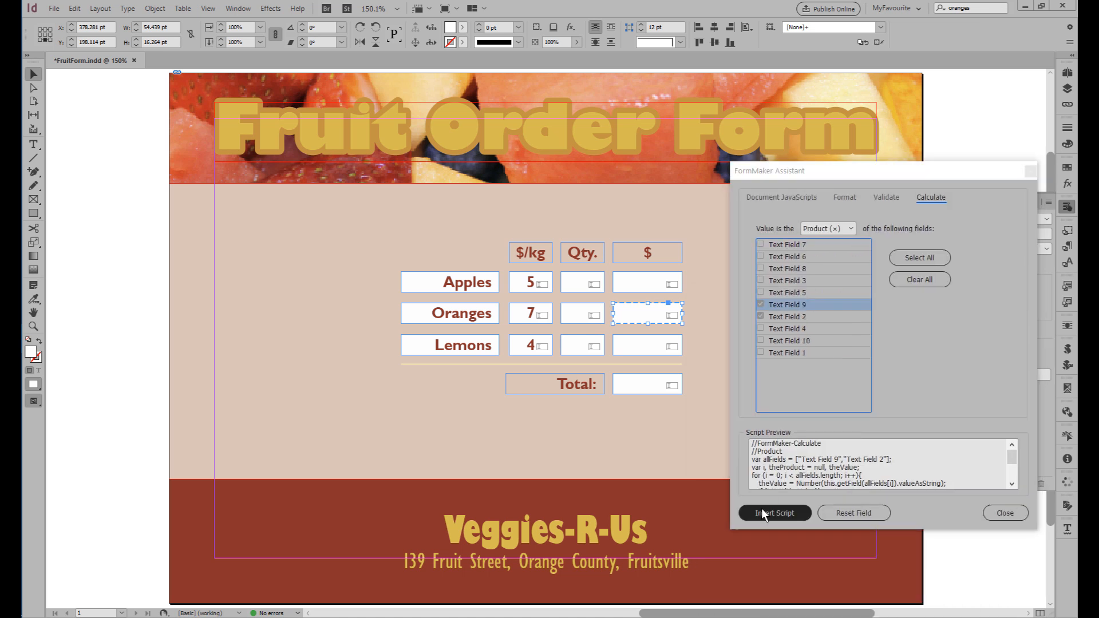
left_click(763, 511)
left_click(626, 360)
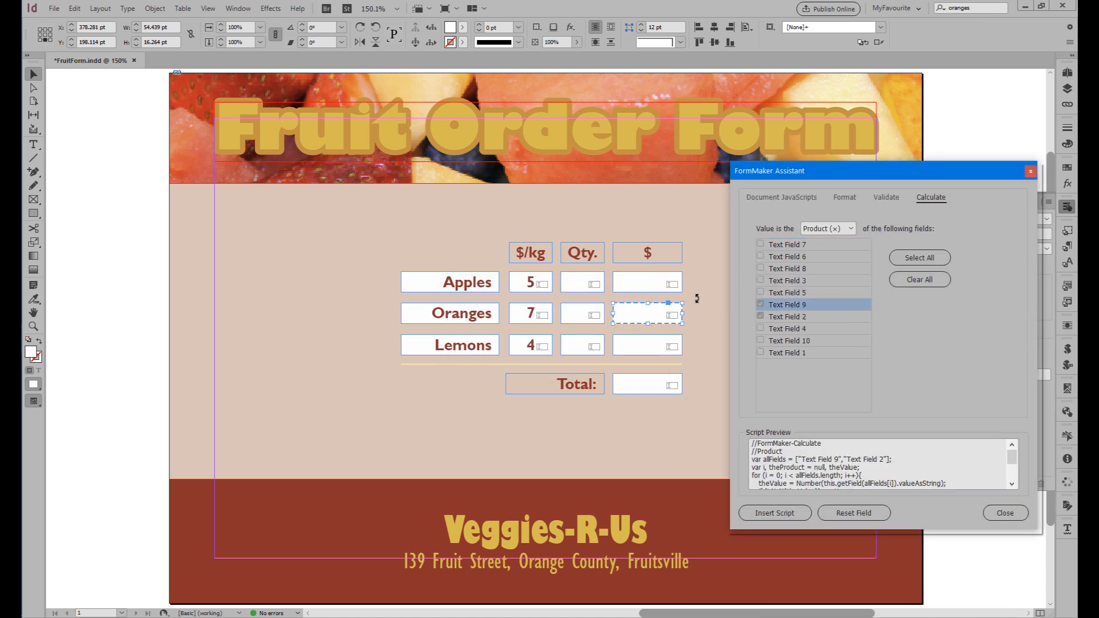
Clear the chosen fields and insert a Product (×) calculation of Text Field 3 and Text Field 8 into the Lemons $ field.
left_click_drag(816, 172, 775, 349)
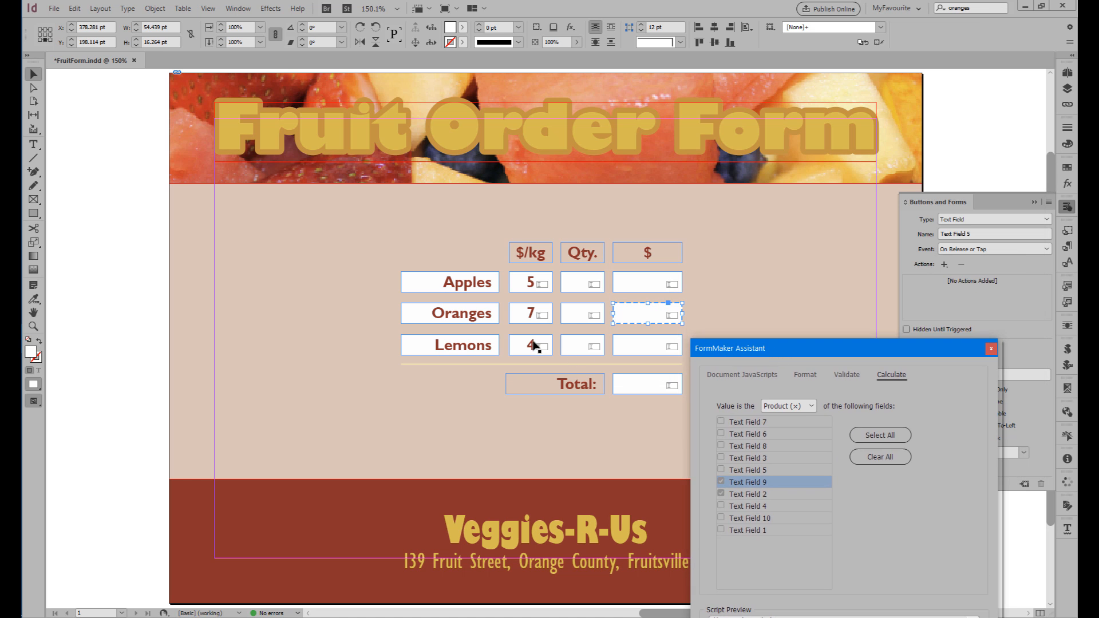
left_click(533, 343)
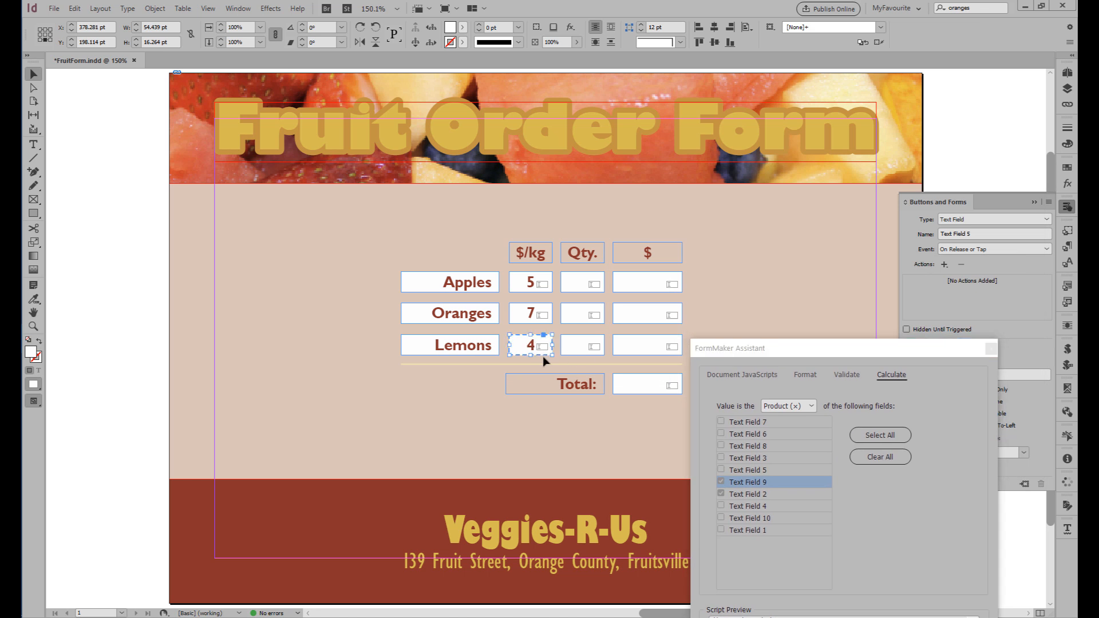
left_click(585, 346)
left_click(650, 347)
left_click_drag(732, 348, 805, 174)
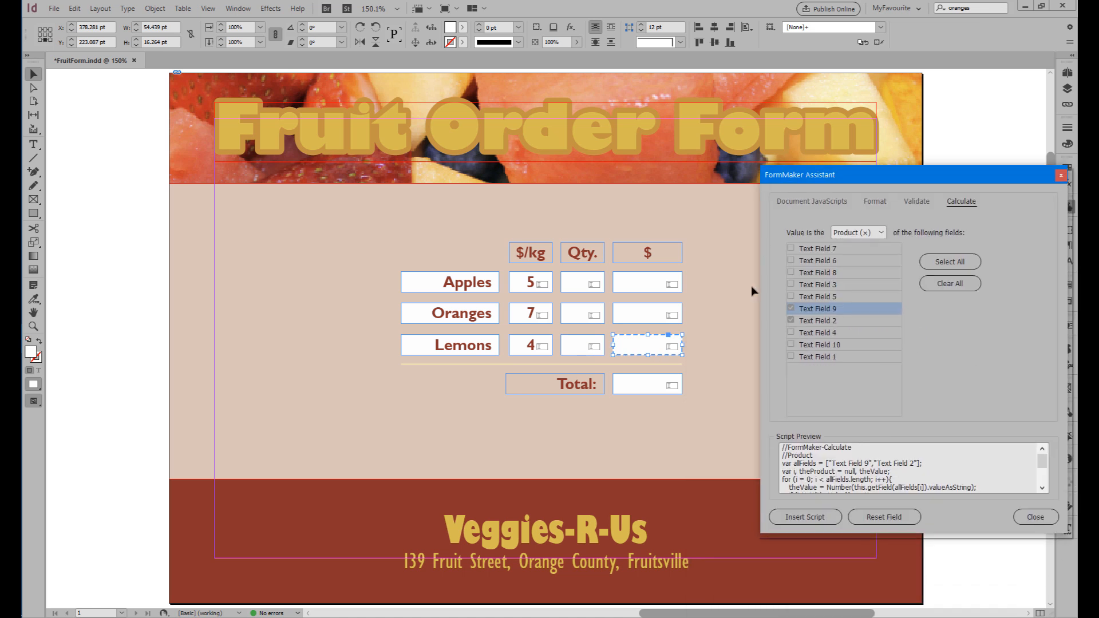
left_click(949, 287)
left_click(790, 285)
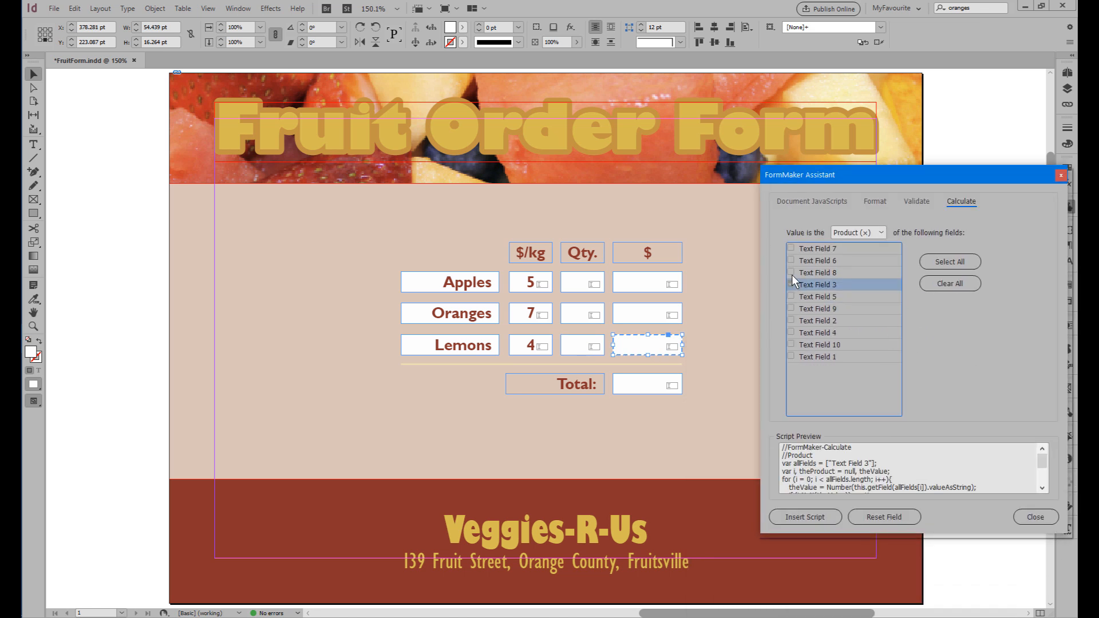
left_click(790, 273)
left_click(790, 516)
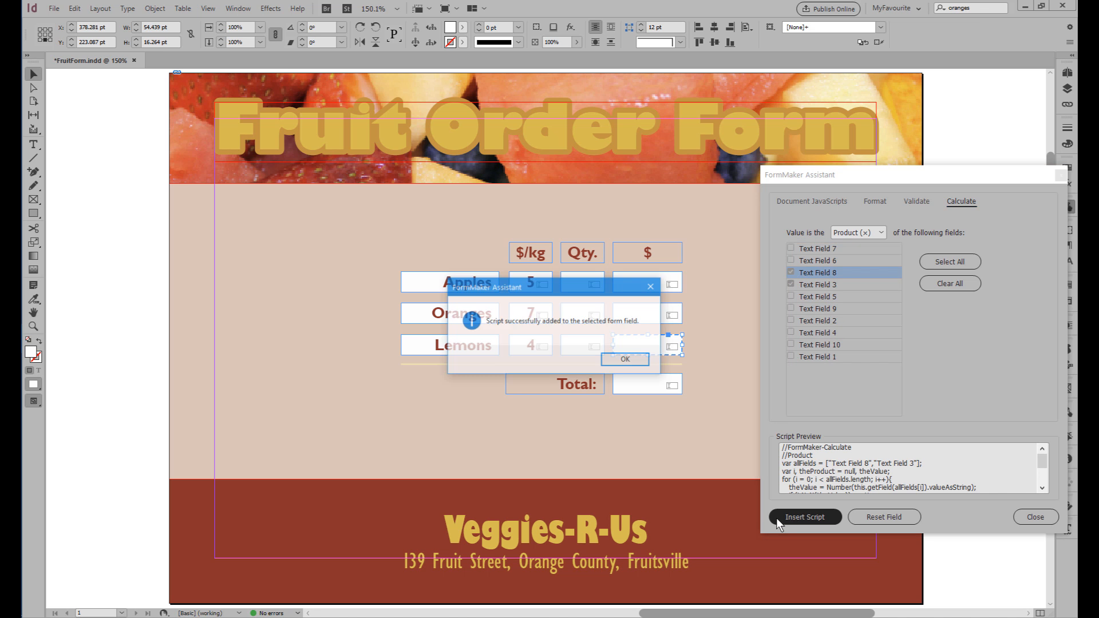
Check the form field names assigned to the Apples, Oranges and Lemons $ fields.
left_click(629, 361)
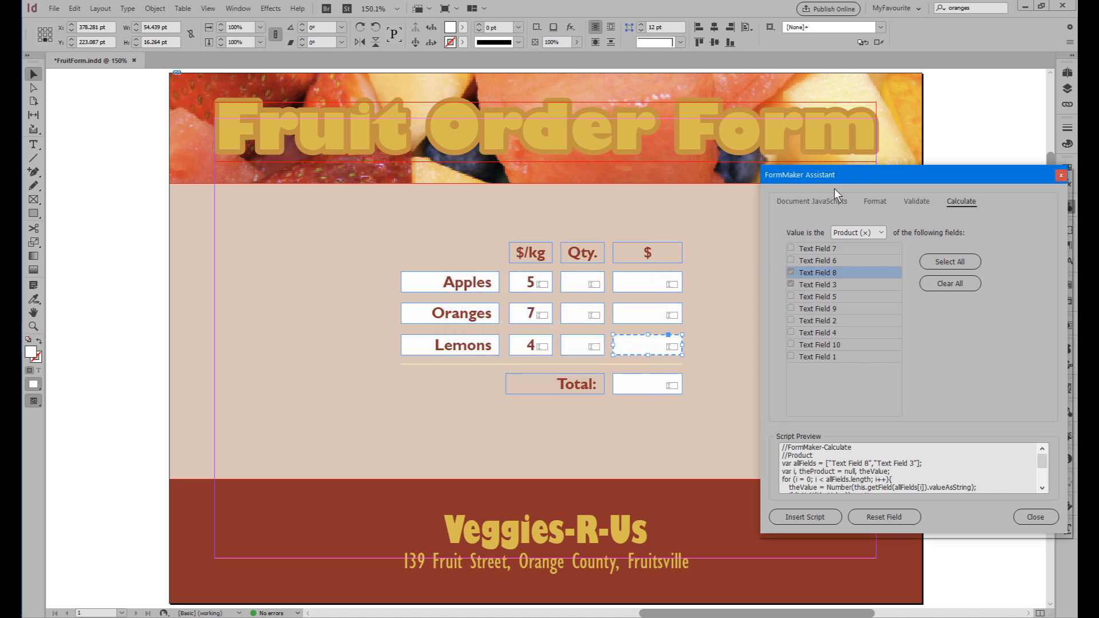
left_click_drag(833, 176, 791, 340)
left_click(720, 262)
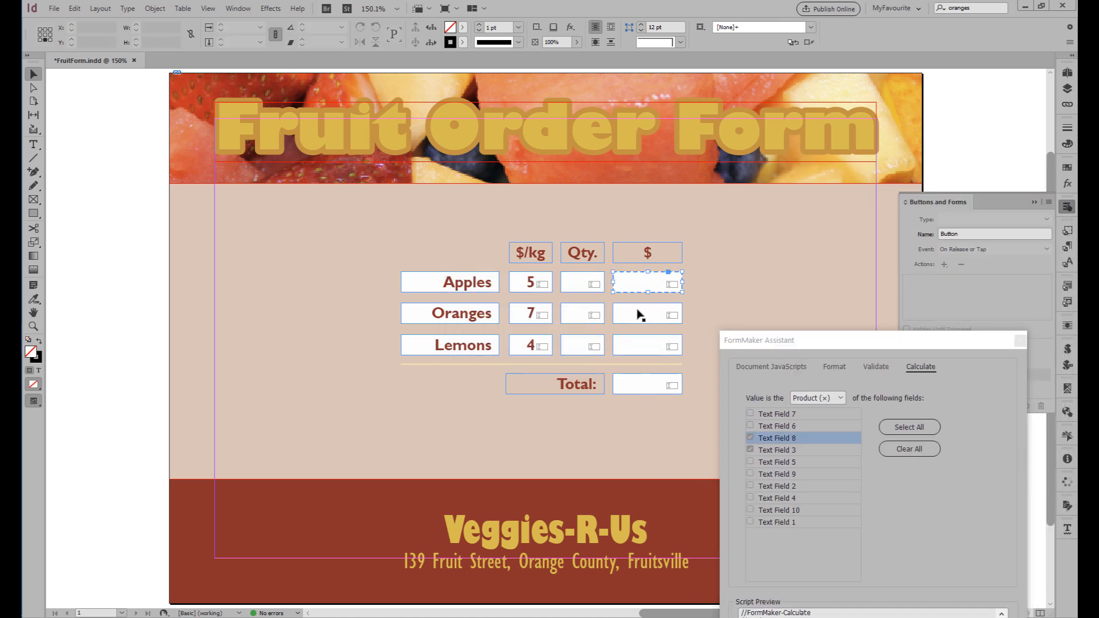
left_click(641, 315)
left_click(641, 348)
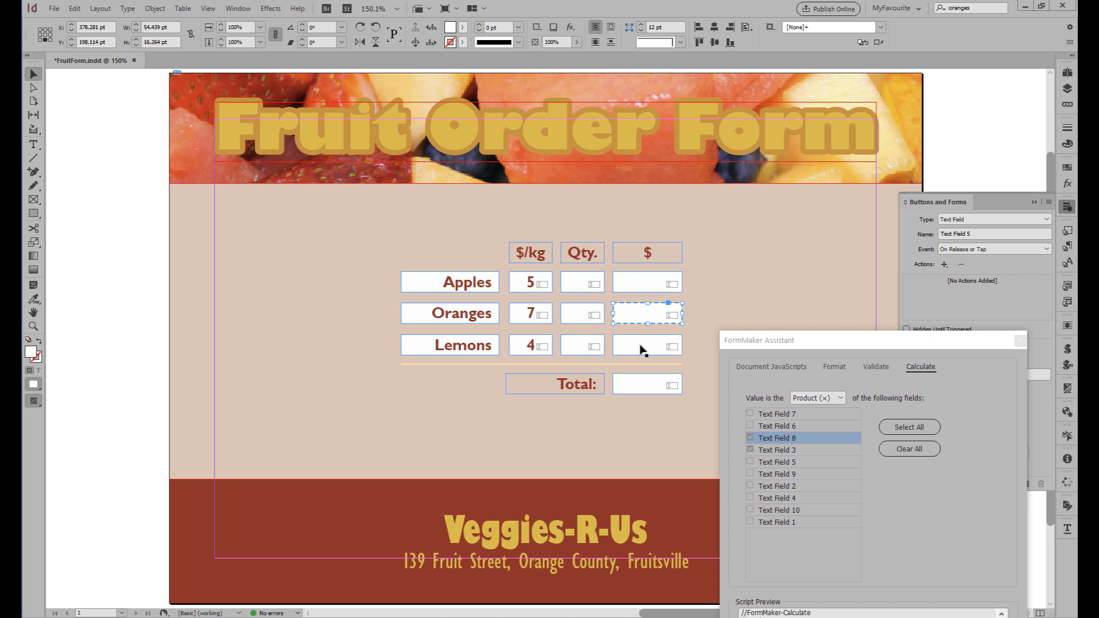
Clear the previous field choices and insert a Sum (+) calculation of Text Field 4, Text Field 5 and Text Field 6 into the Total field.
left_click(644, 385)
left_click_drag(812, 348, 825, 202)
left_click(825, 252)
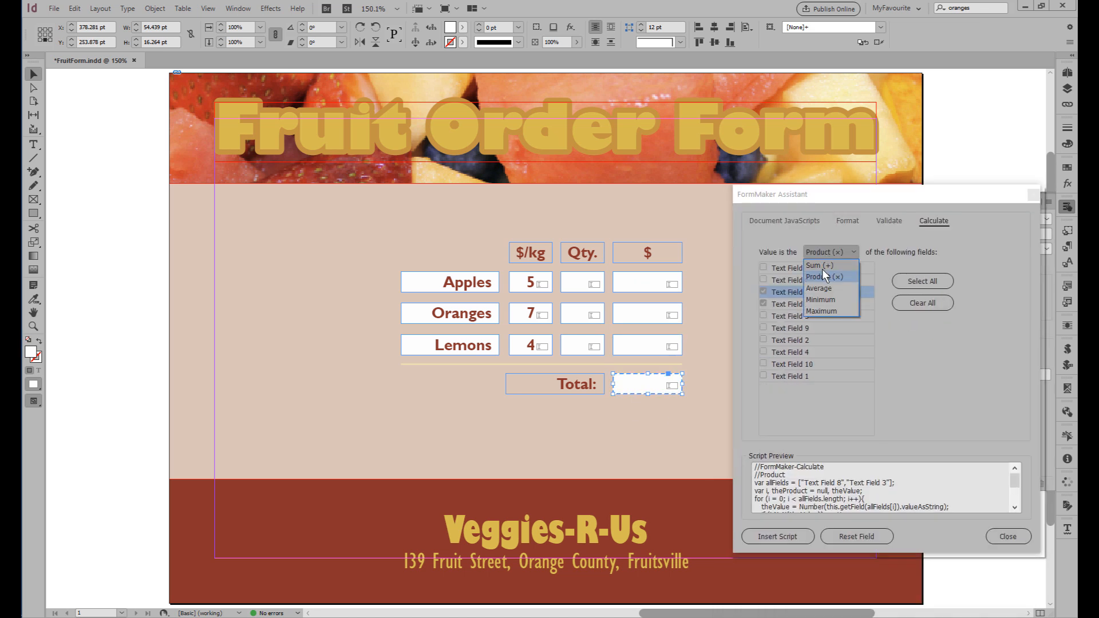
left_click(819, 265)
left_click(915, 303)
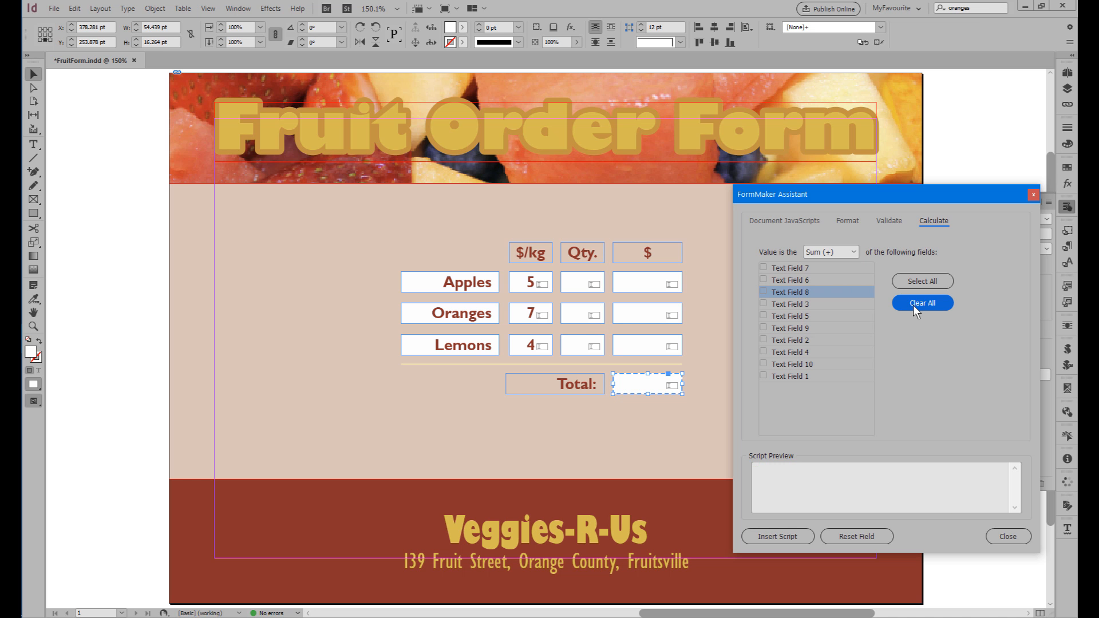
left_click(763, 353)
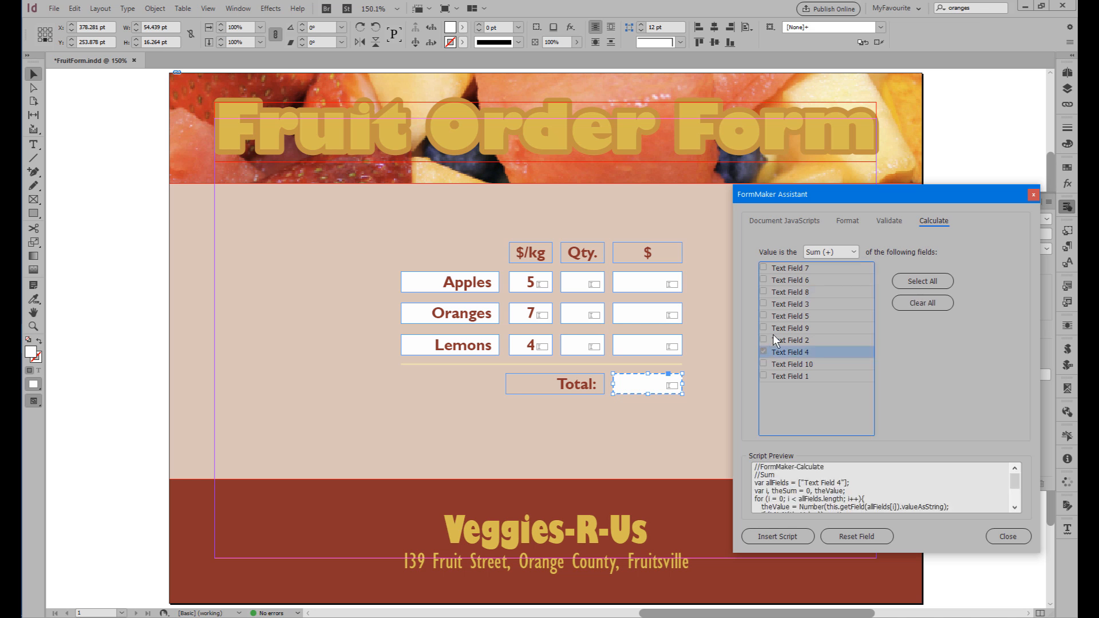
left_click(765, 316)
left_click(764, 279)
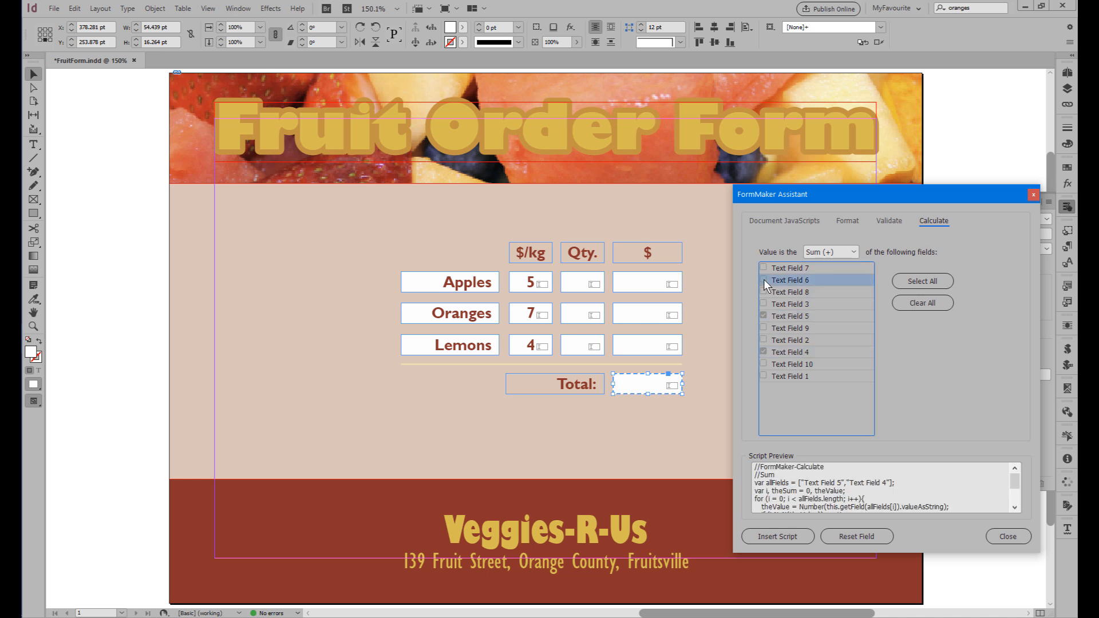
left_click(779, 536)
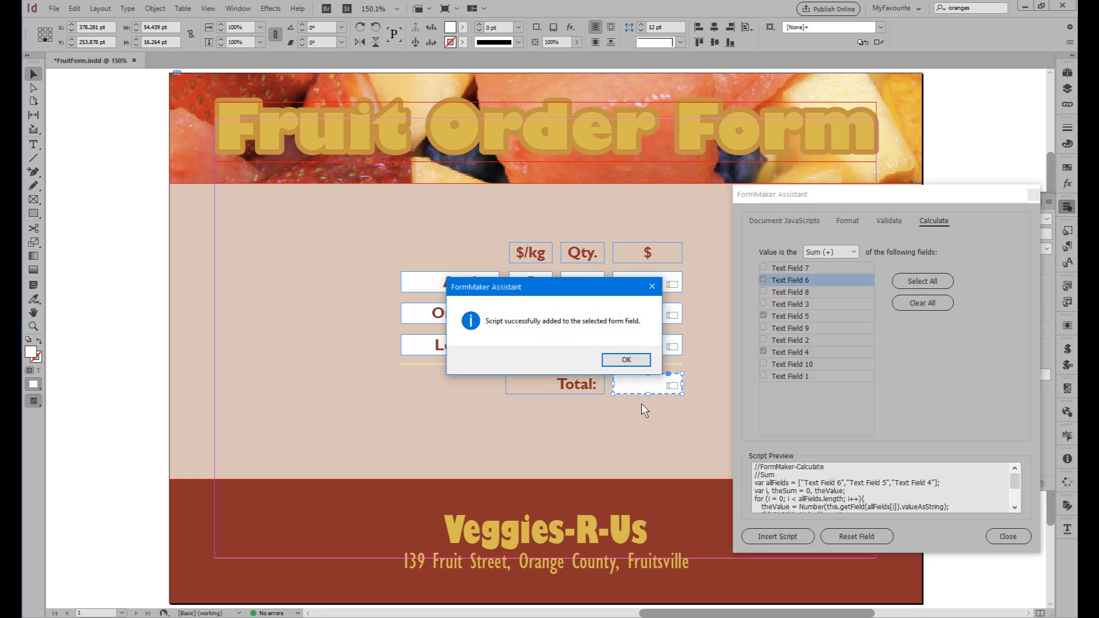
left_click(626, 359)
Choose the Number format category for the Apples Qty. field.
left_click(727, 404)
left_click_drag(836, 202, 804, 273)
left_click(576, 284)
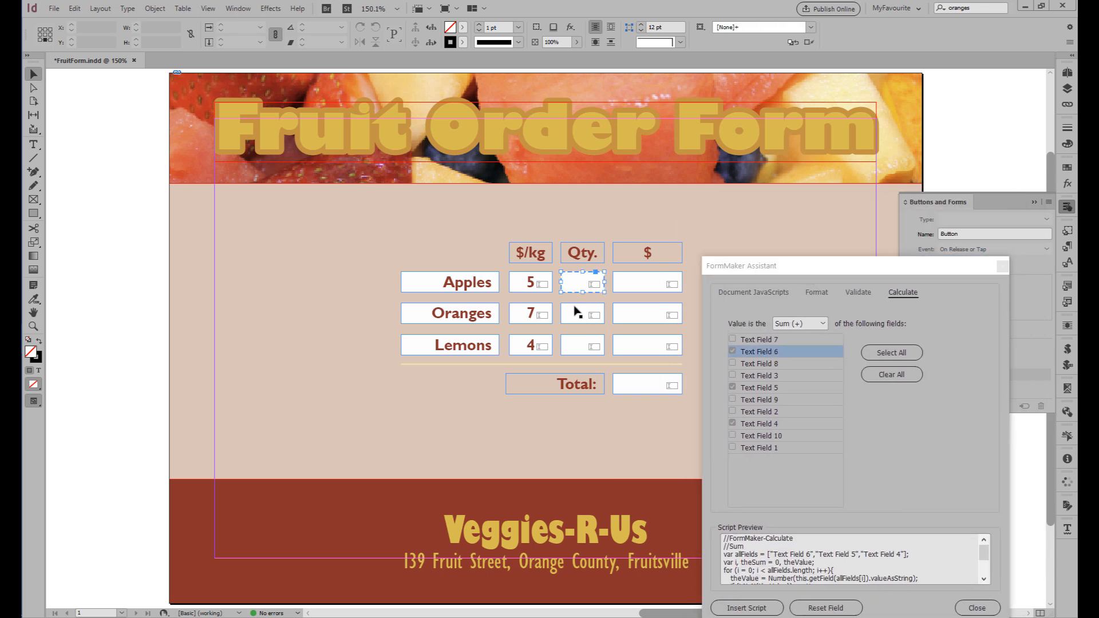
left_click(824, 290)
left_click(825, 309)
left_click(822, 324)
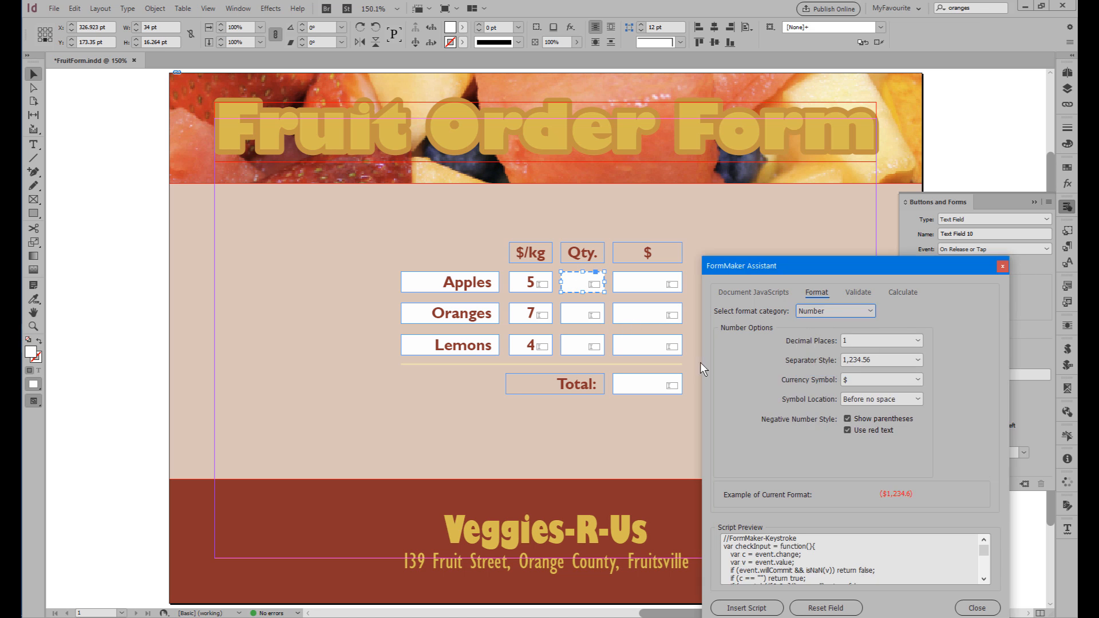
Set the currency symbol to None, disable parentheses and red text for negatives, and insert the format script into the Apples Qty. field.
left_click(862, 378)
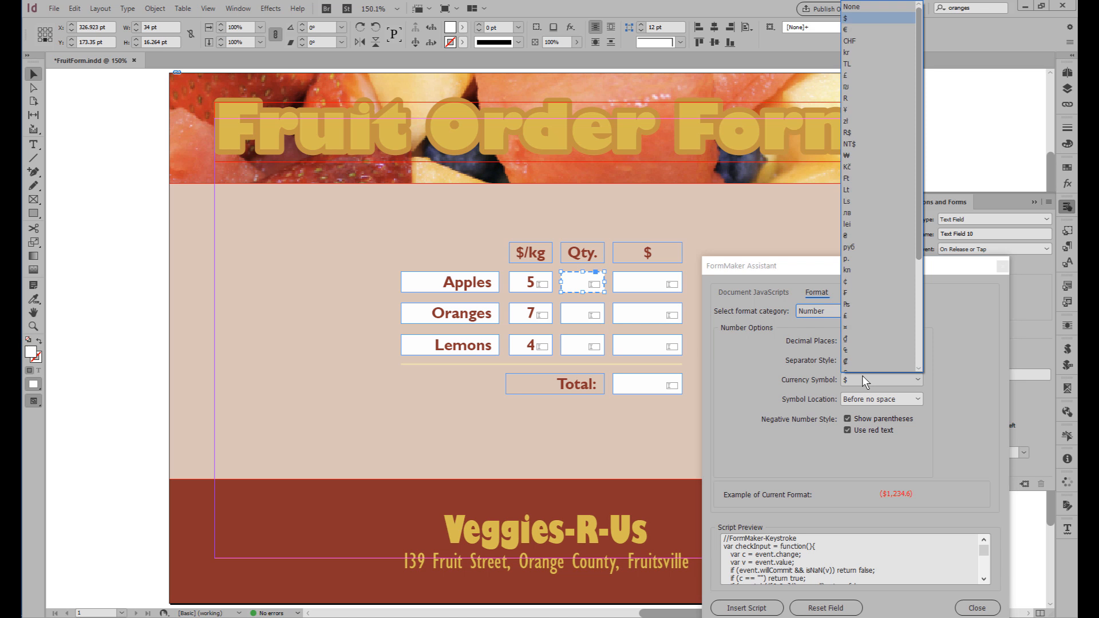
left_click(860, 6)
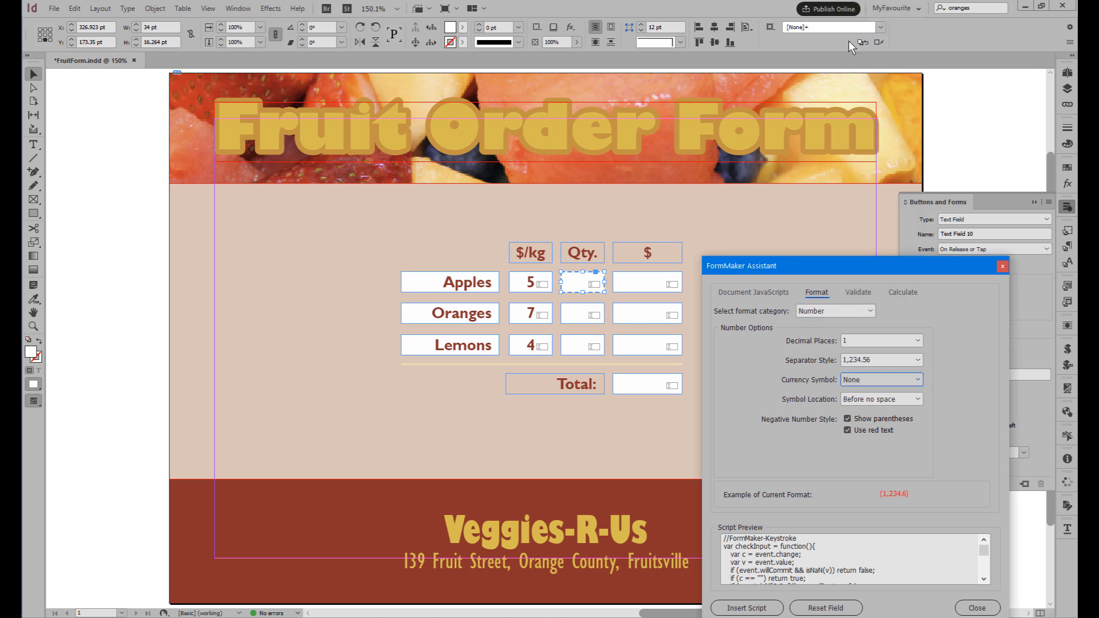
left_click(848, 418)
left_click(848, 430)
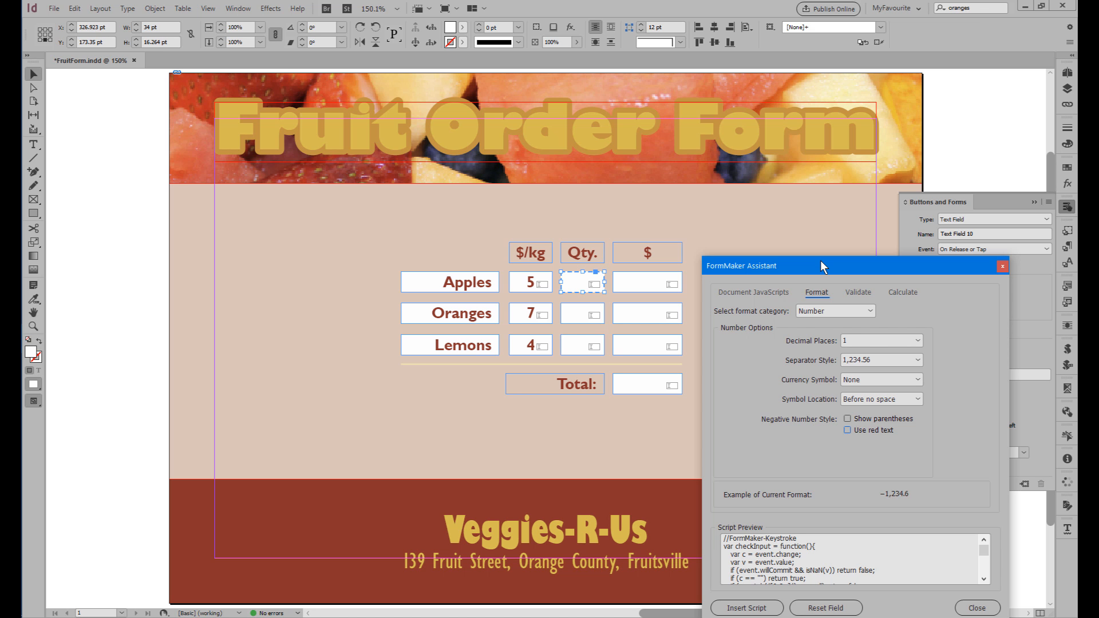
left_click_drag(820, 260, 836, 180)
left_click(754, 525)
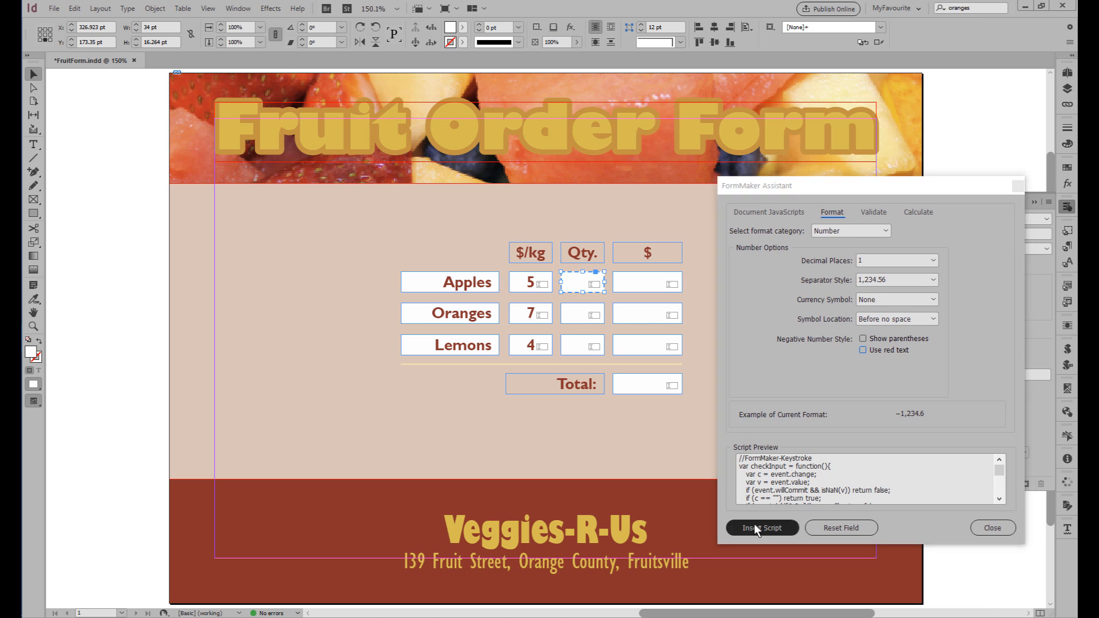
left_click(632, 360)
Insert the same Number format script into the Oranges and Lemons Qty. fields.
left_click(584, 320)
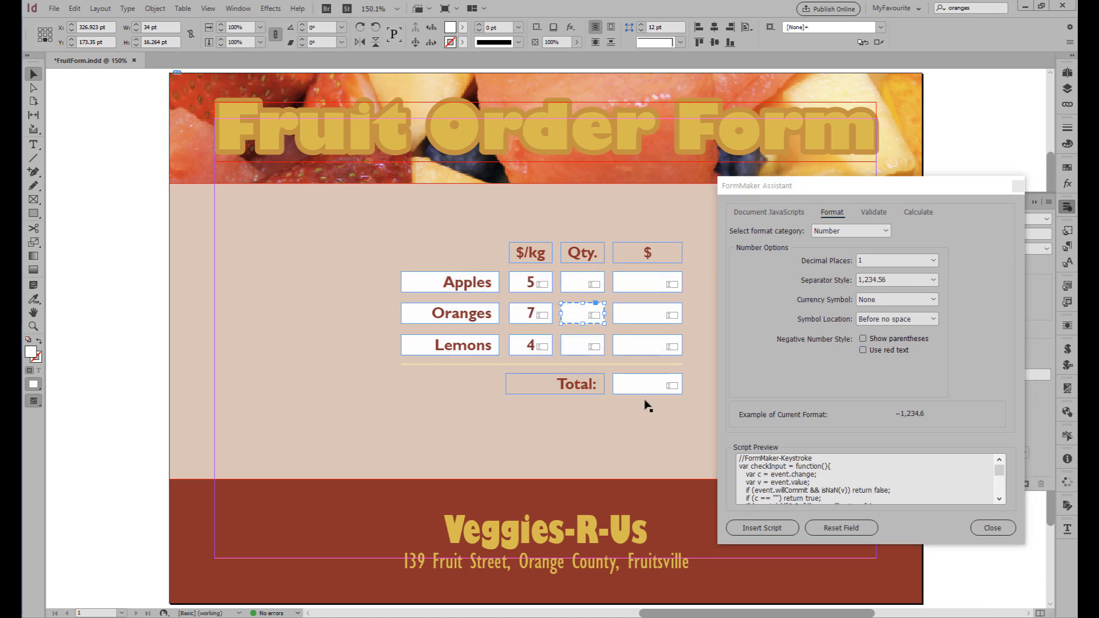
left_click(750, 527)
left_click(622, 359)
left_click(582, 347)
left_click(746, 528)
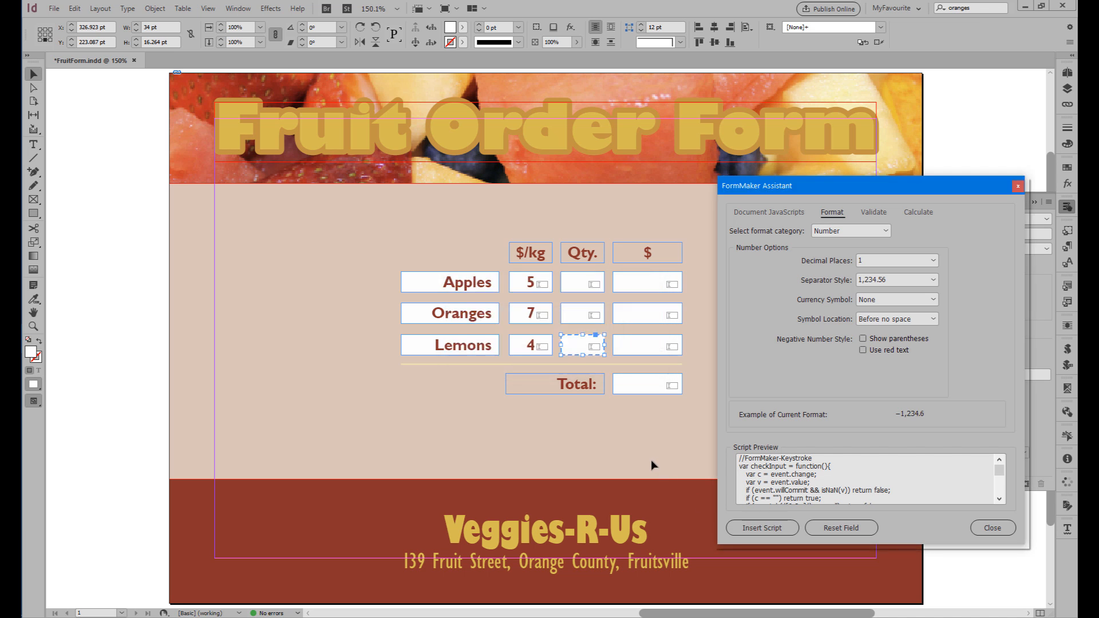
Insert a Number format script with 2 decimal places and the $ currency symbol into the Apples $ field.
left_click(650, 281)
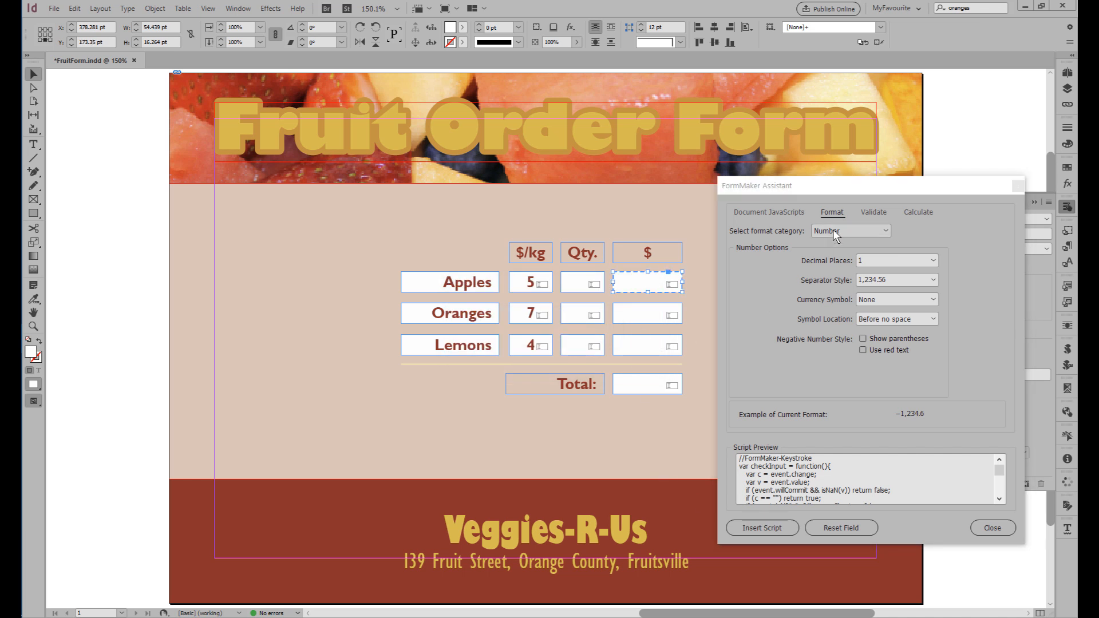
left_click(863, 259)
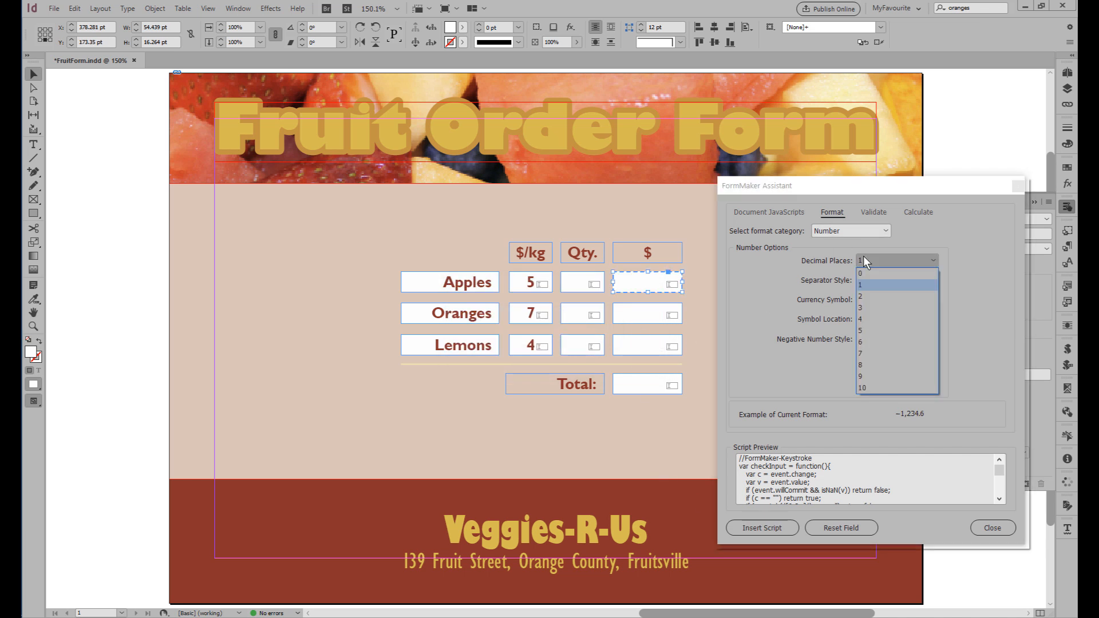
left_click(863, 292)
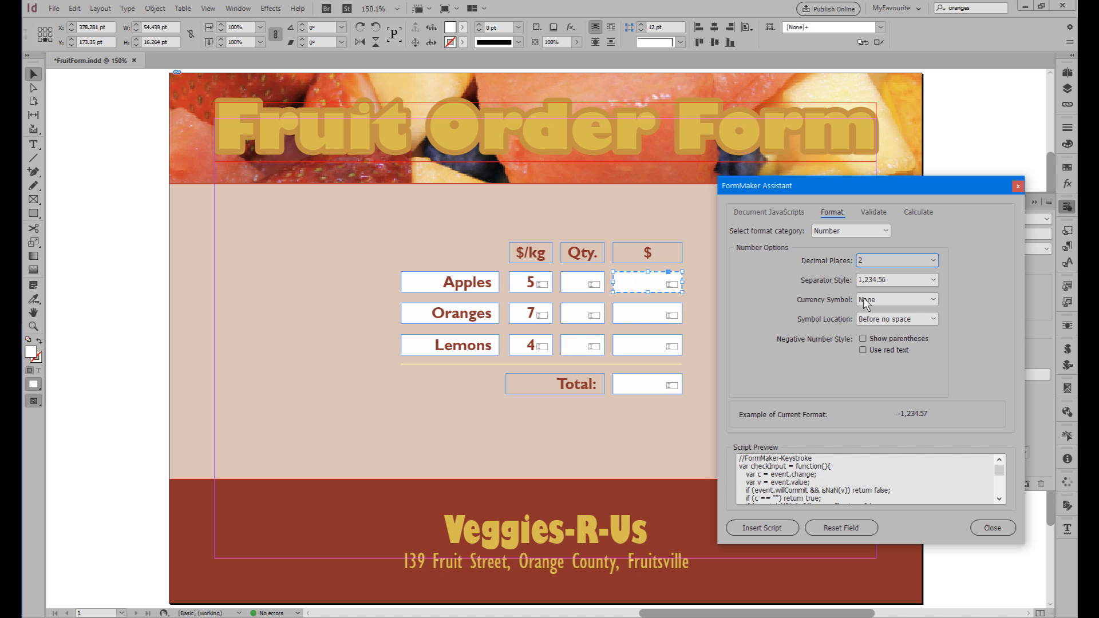
left_click(878, 299)
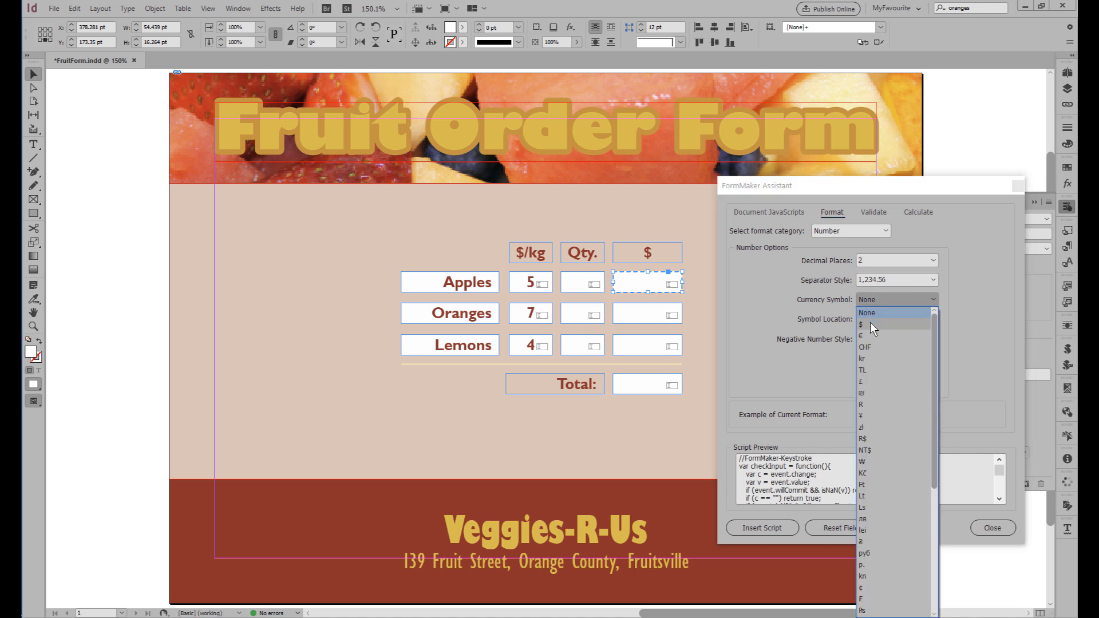
left_click(870, 324)
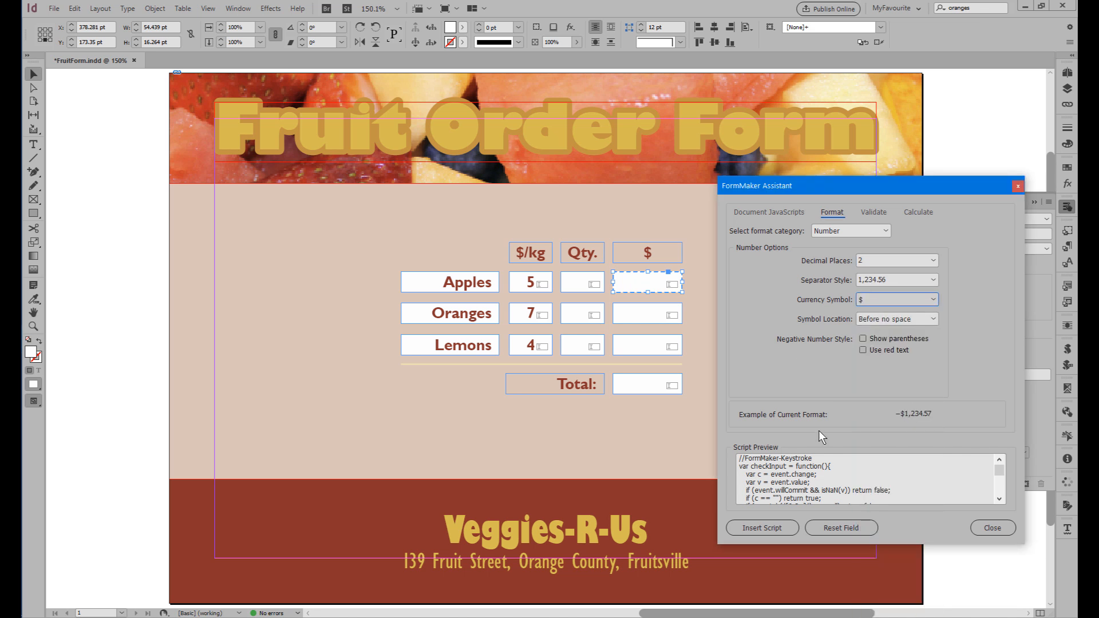
left_click(751, 528)
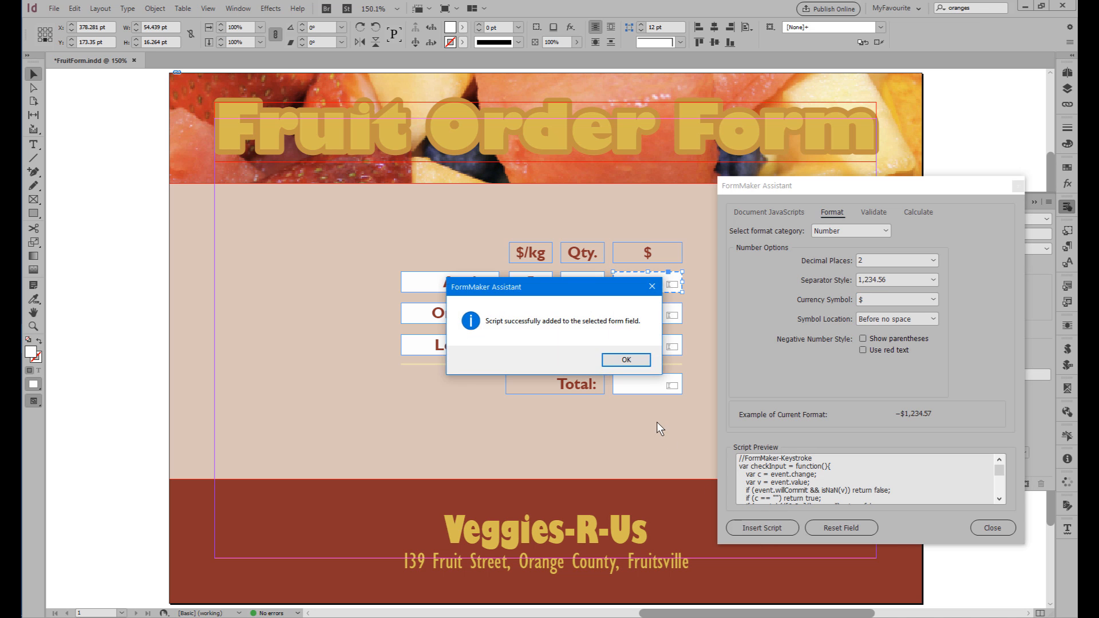
left_click(640, 358)
Insert the same two-decimal $ format script into the Oranges $, Lemons $ and Total fields.
left_click(637, 324)
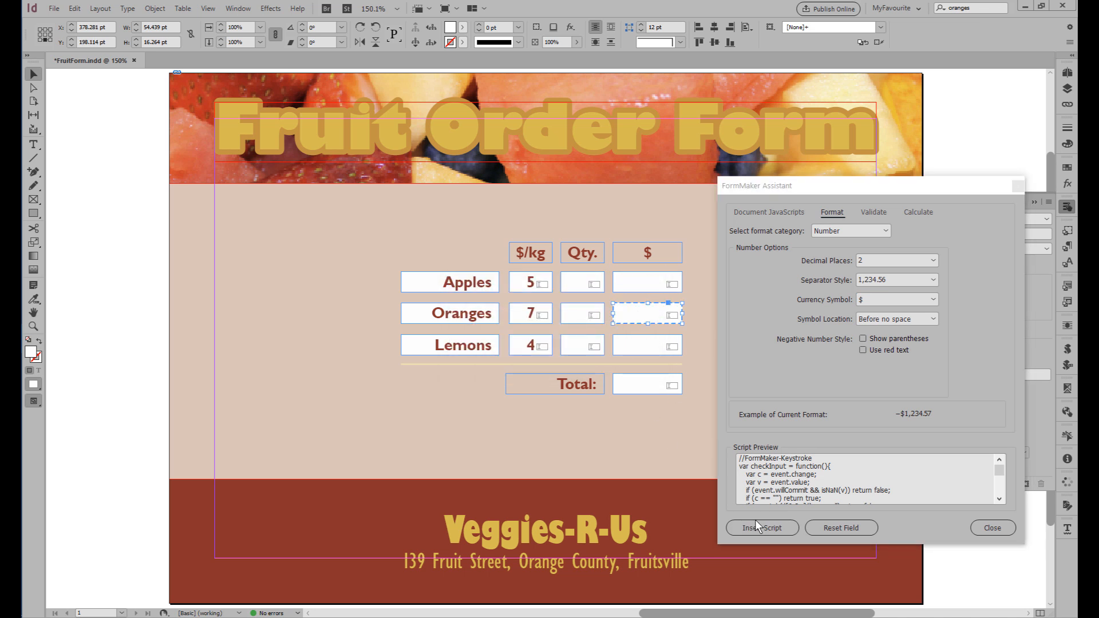
left_click(756, 523)
left_click(631, 359)
left_click(643, 346)
left_click(753, 527)
left_click(626, 360)
left_click(642, 385)
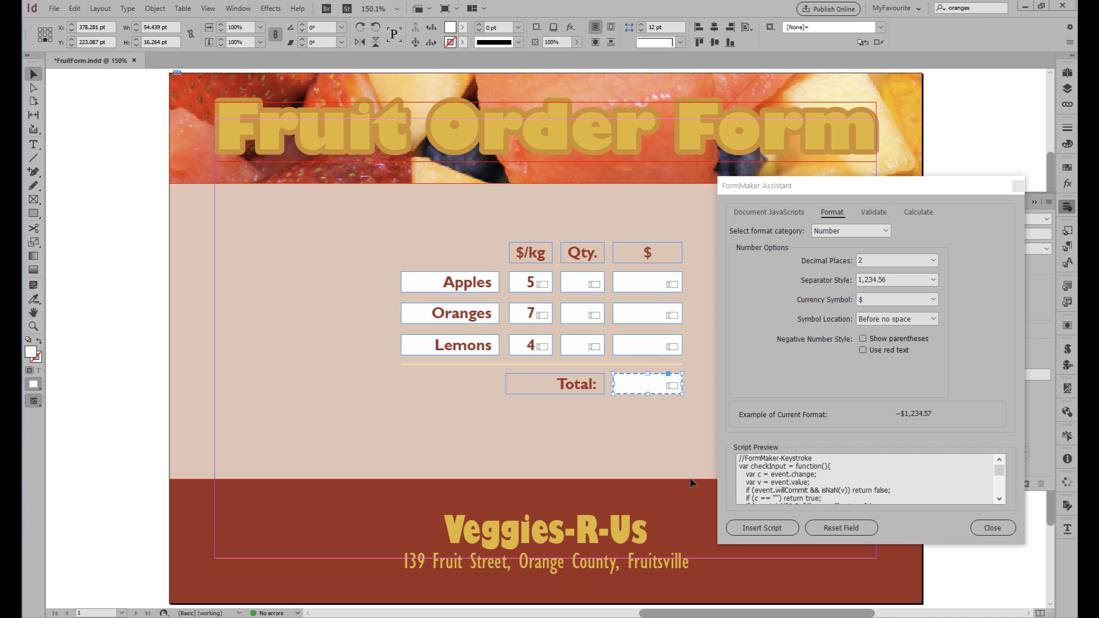
left_click(756, 528)
key("Return")
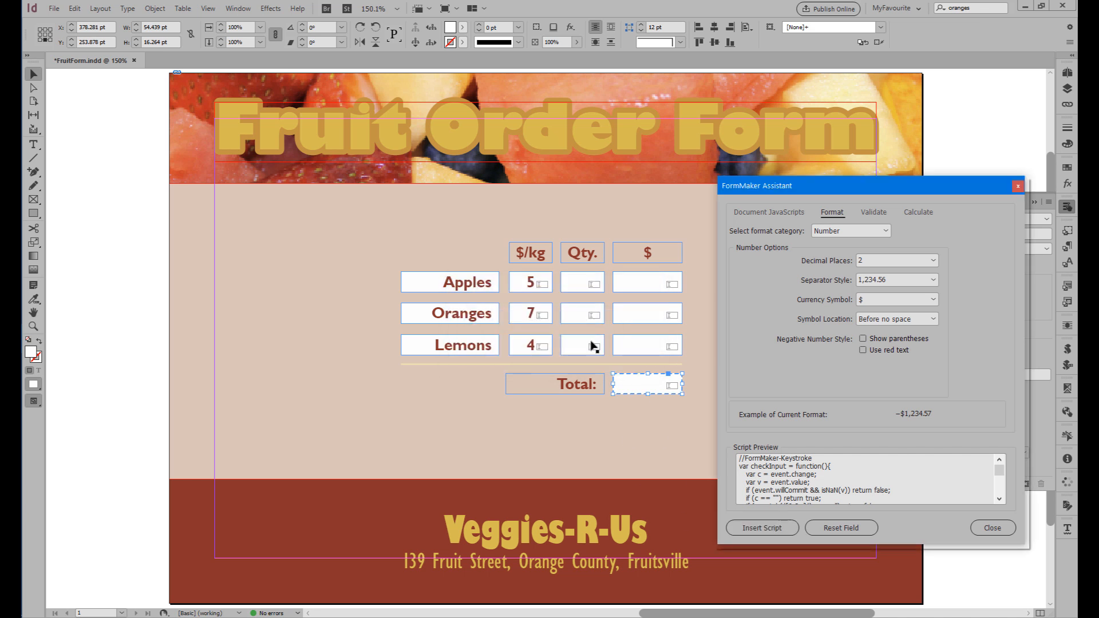
Insert a validation script into the Apples Qty. field that limits its value to the range 0 to 10.
left_click(579, 285)
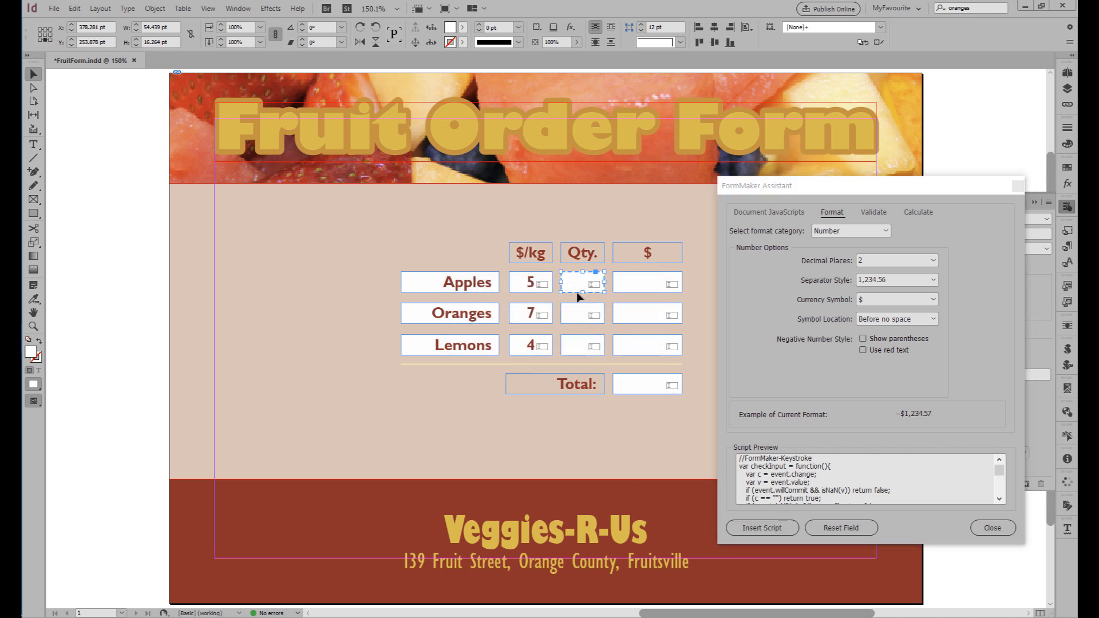
left_click(864, 212)
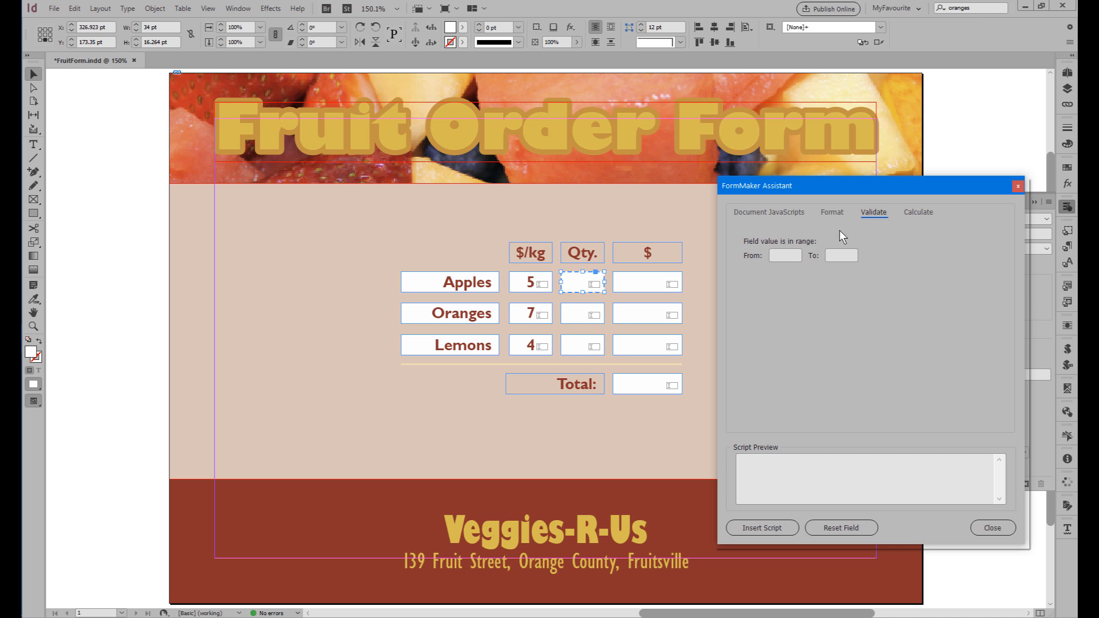
left_click(781, 256)
type("0")
key("Tab")
type("10")
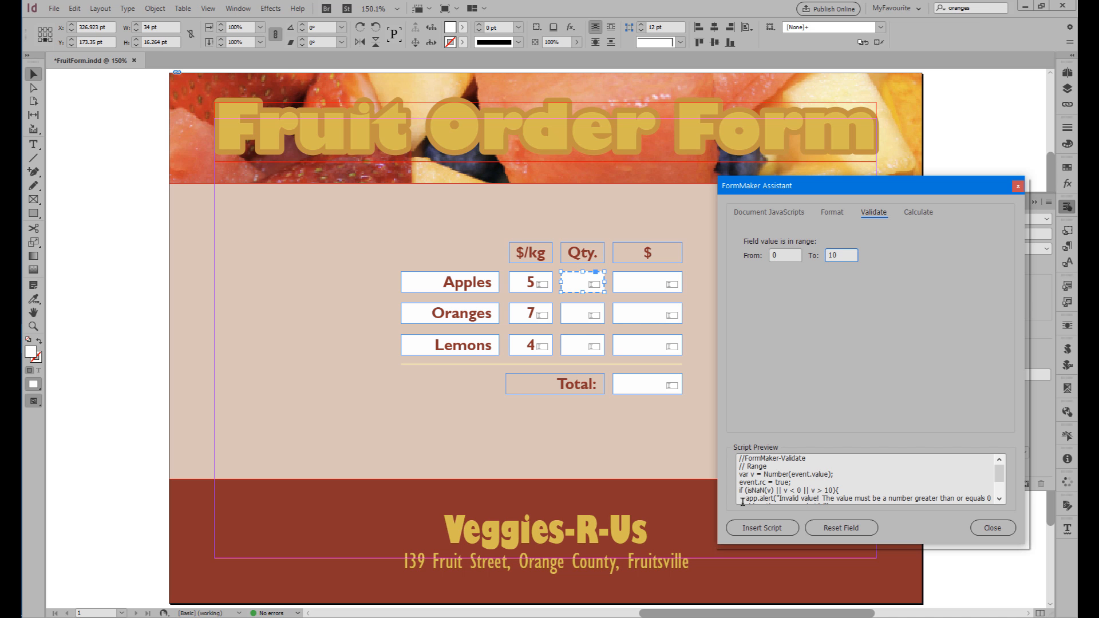
left_click(762, 528)
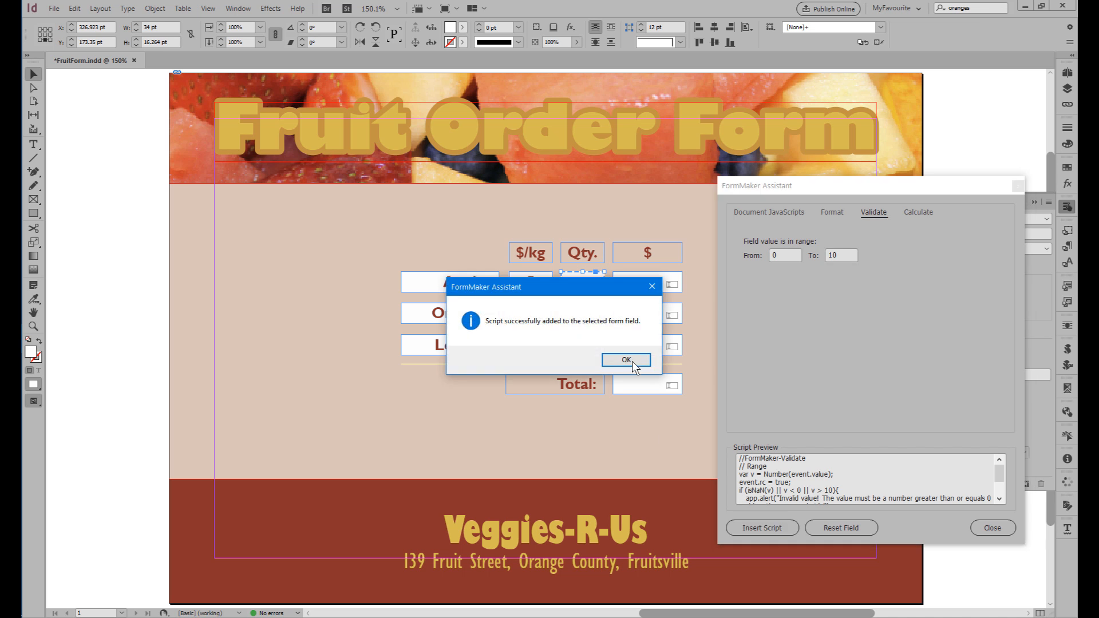
left_click(633, 361)
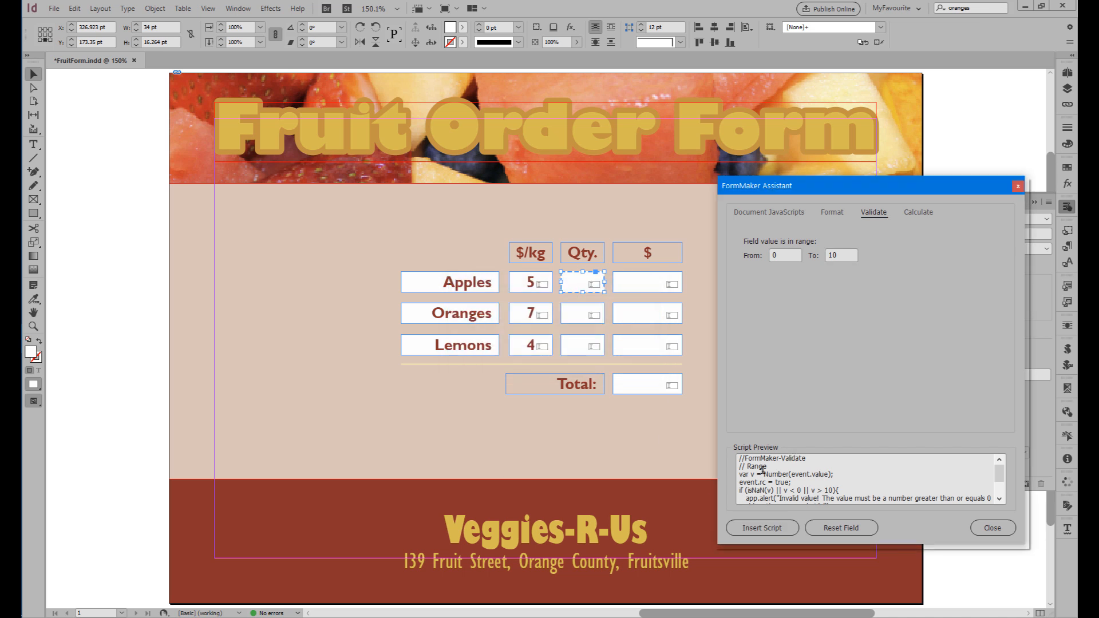
Insert the same 0 to 10 range validation into the Oranges and Lemons Qty. fields and close the FormMaker Assistant.
scroll(764, 472, "down", 2)
scroll(759, 493, "up", 2)
scroll(767, 467, "down", 2)
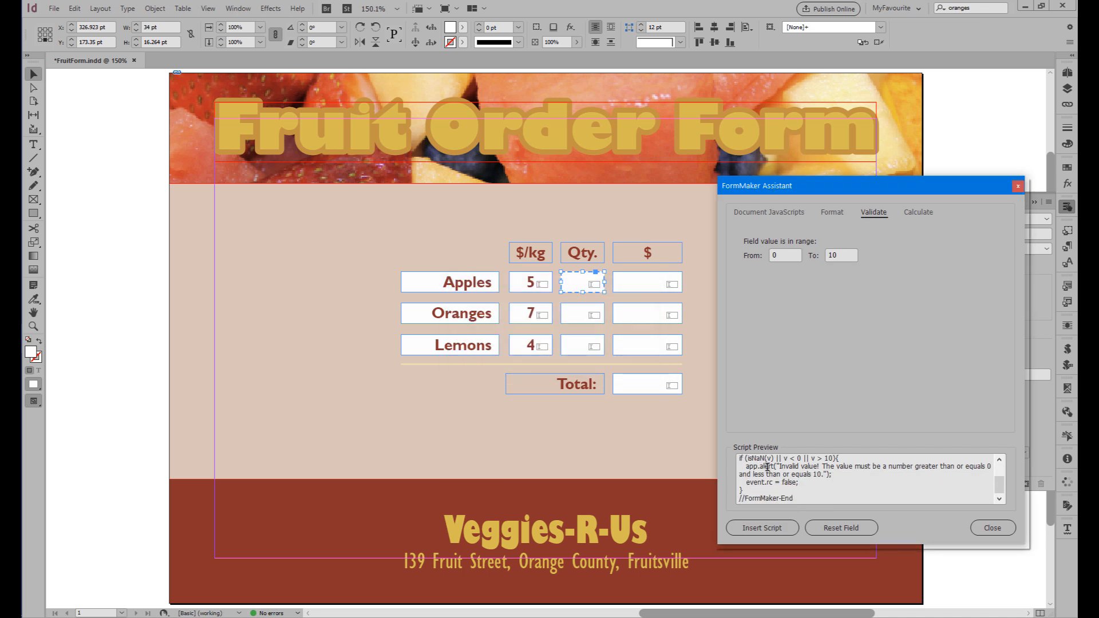
left_click(582, 316)
left_click(762, 528)
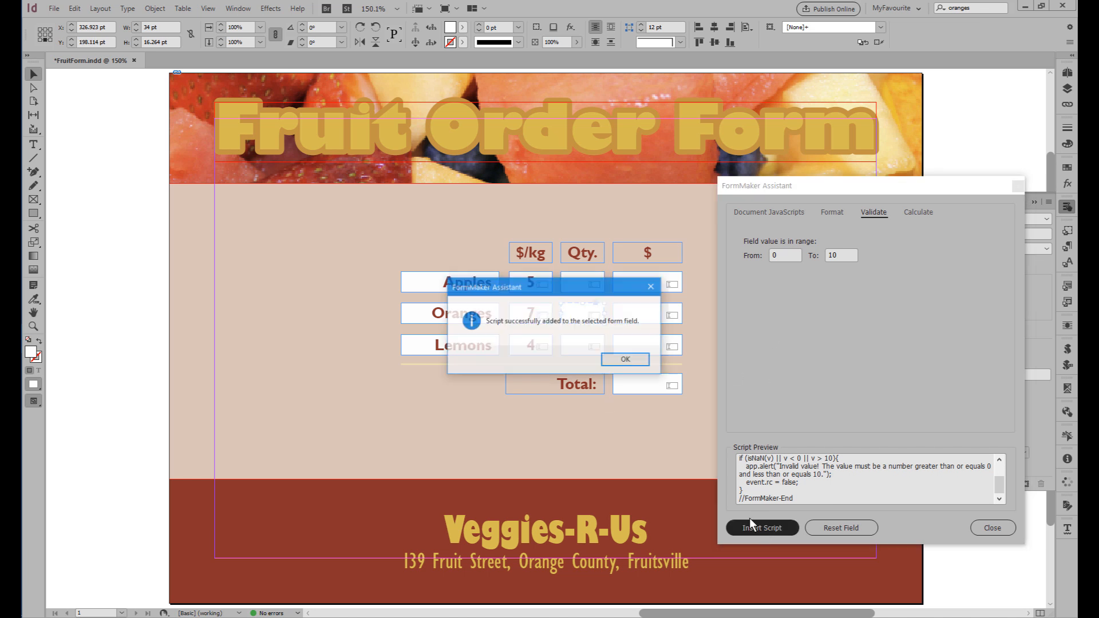
left_click(628, 359)
left_click(577, 348)
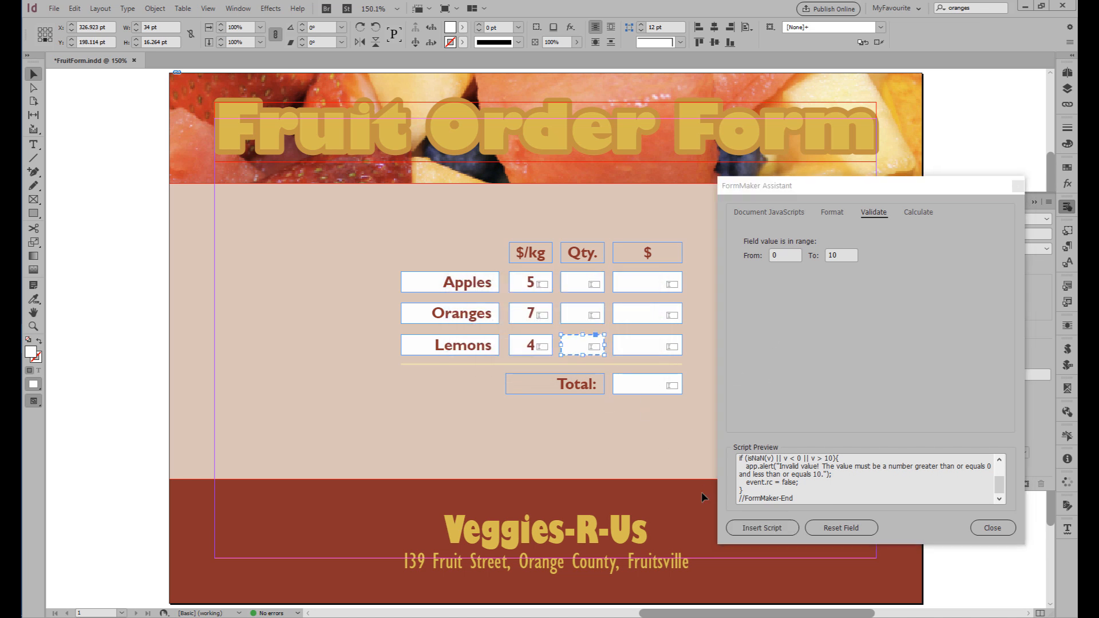
left_click(758, 528)
left_click(629, 362)
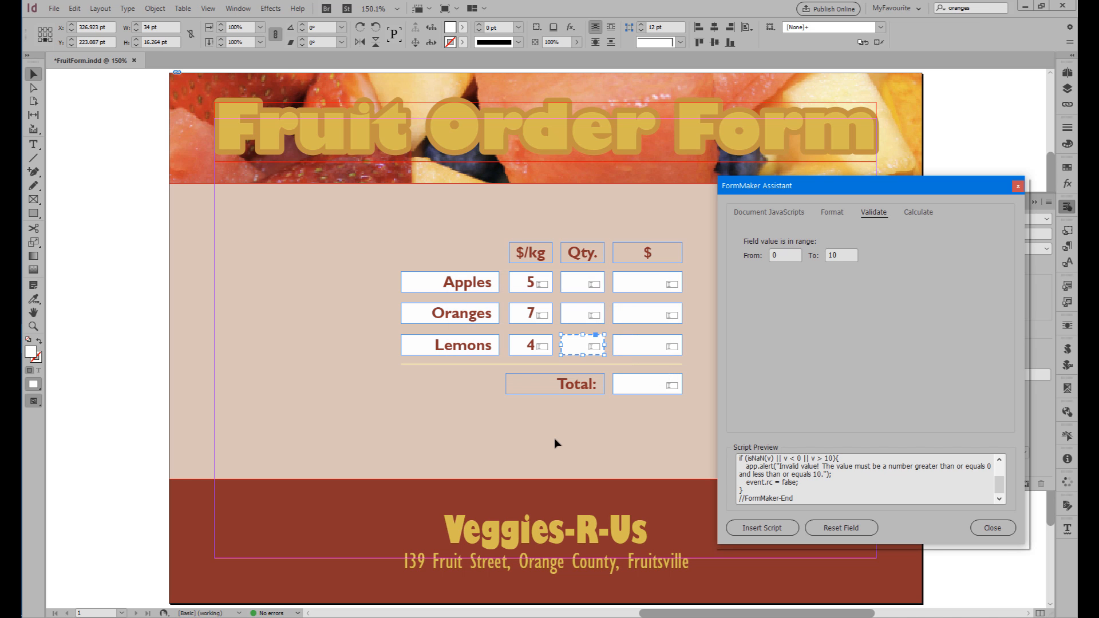
left_click(979, 527)
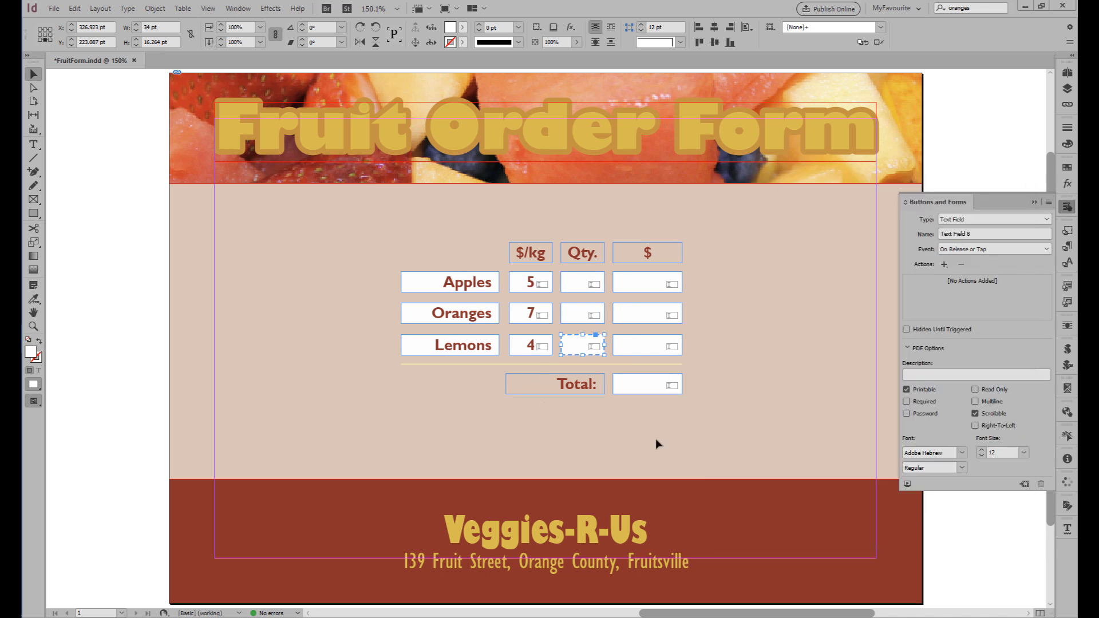
Examine the script label code stored on the Lemons Qty. field and on the Apples $ field.
left_click(1067, 349)
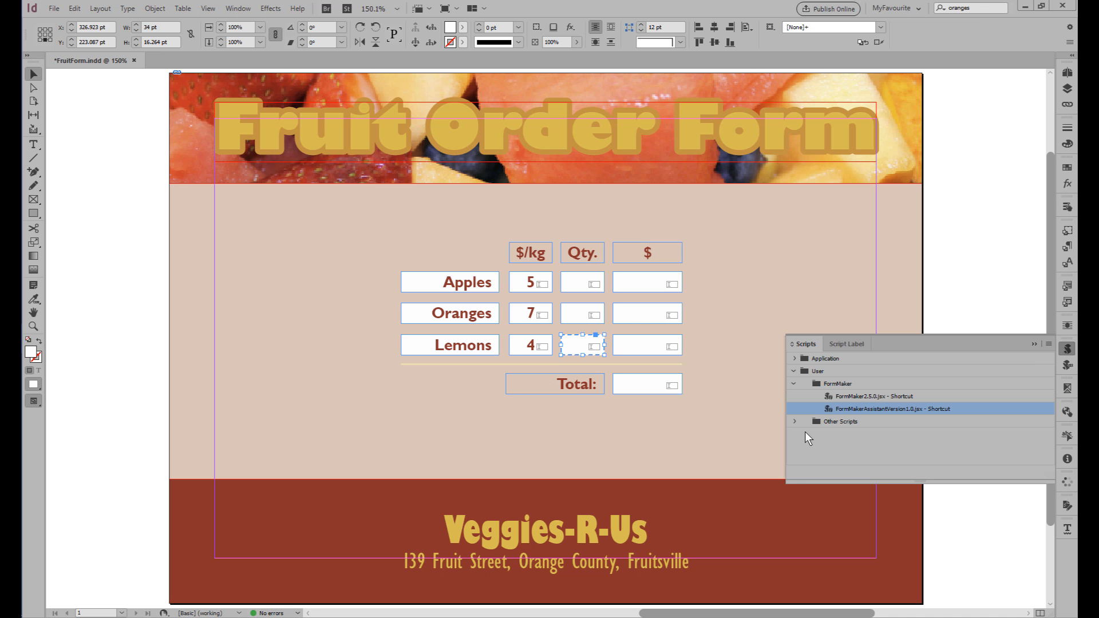
left_click(1067, 366)
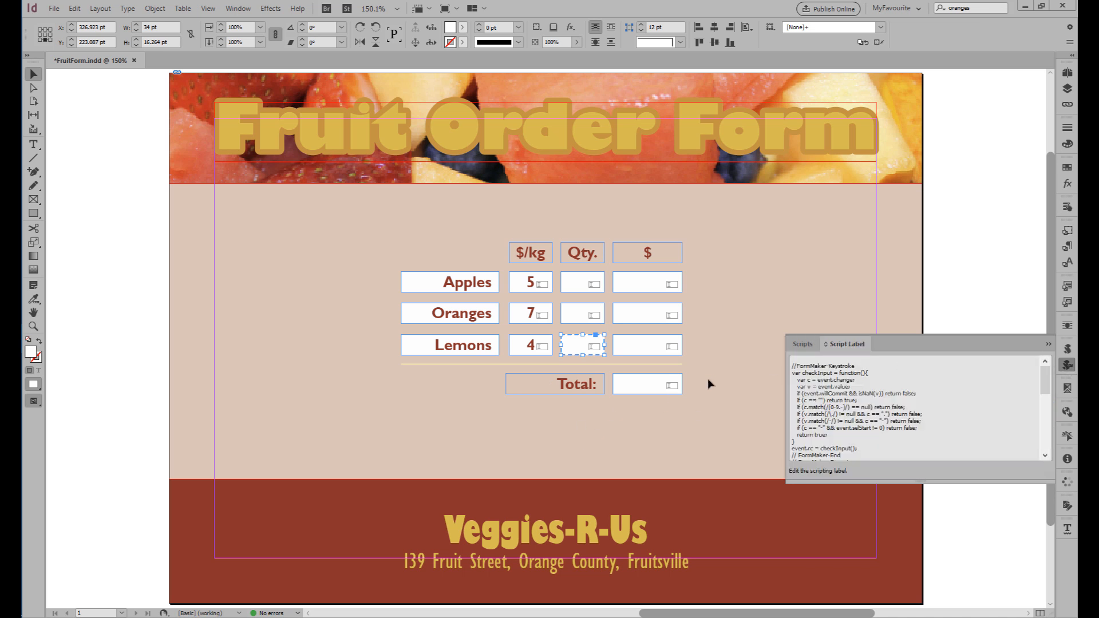
scroll(845, 364, "down", 10)
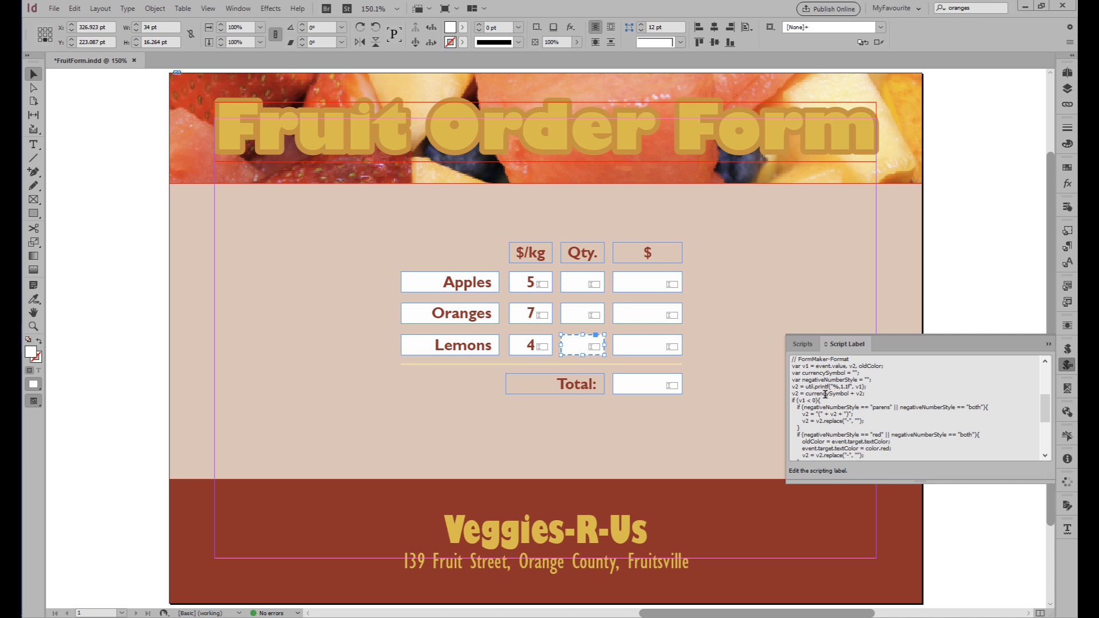
scroll(826, 412, "up", 8)
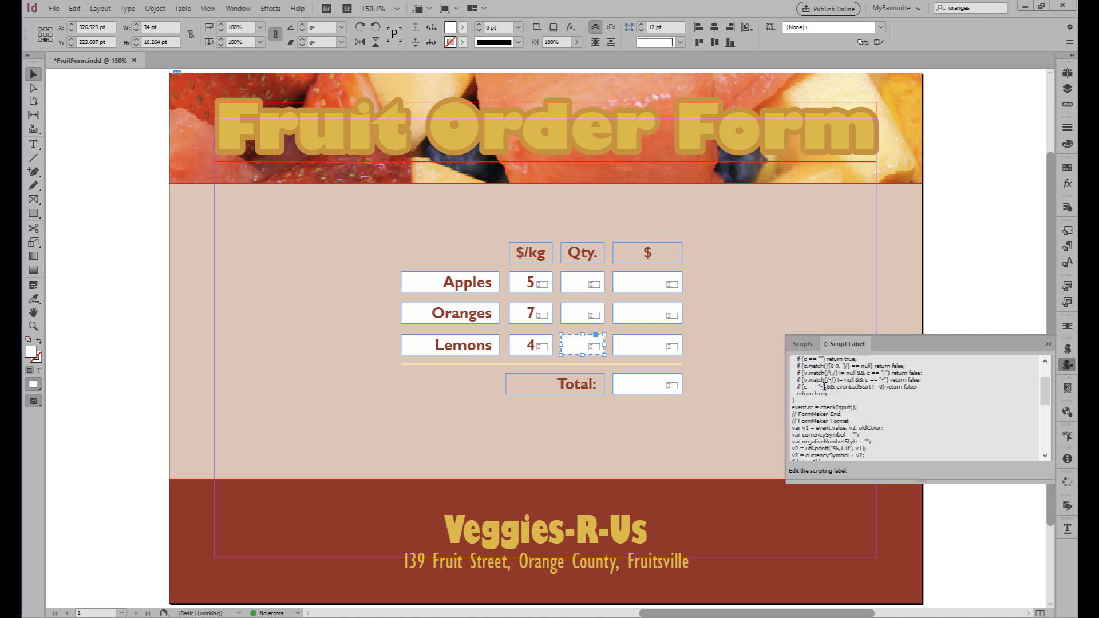
left_click(641, 286)
scroll(833, 375, "down", 1)
scroll(833, 376, "down", 5)
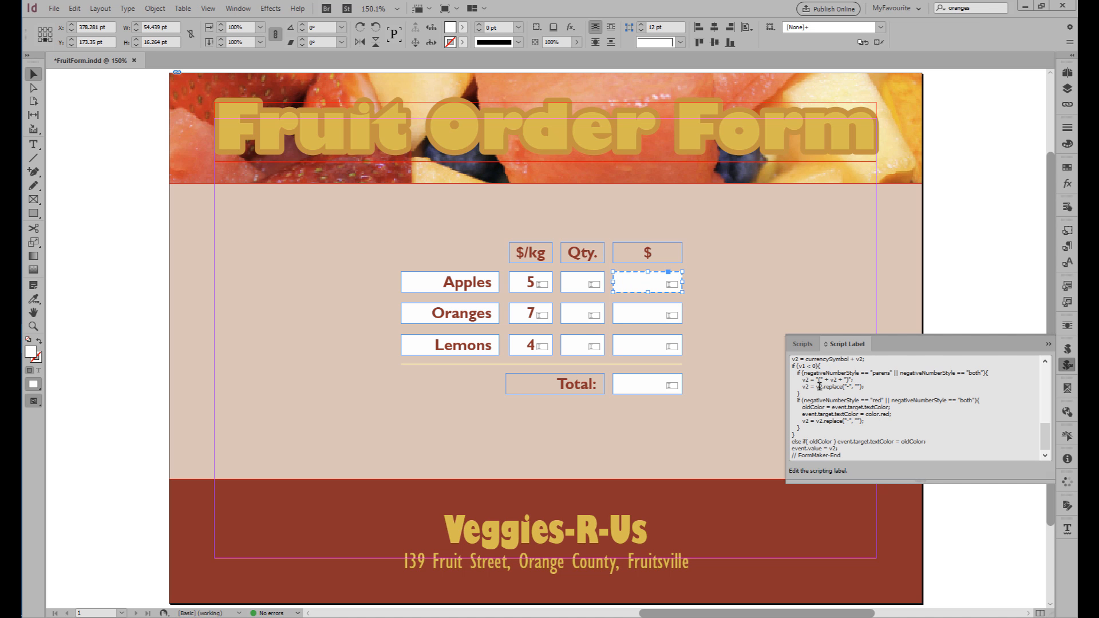
scroll(820, 386, "up", 7)
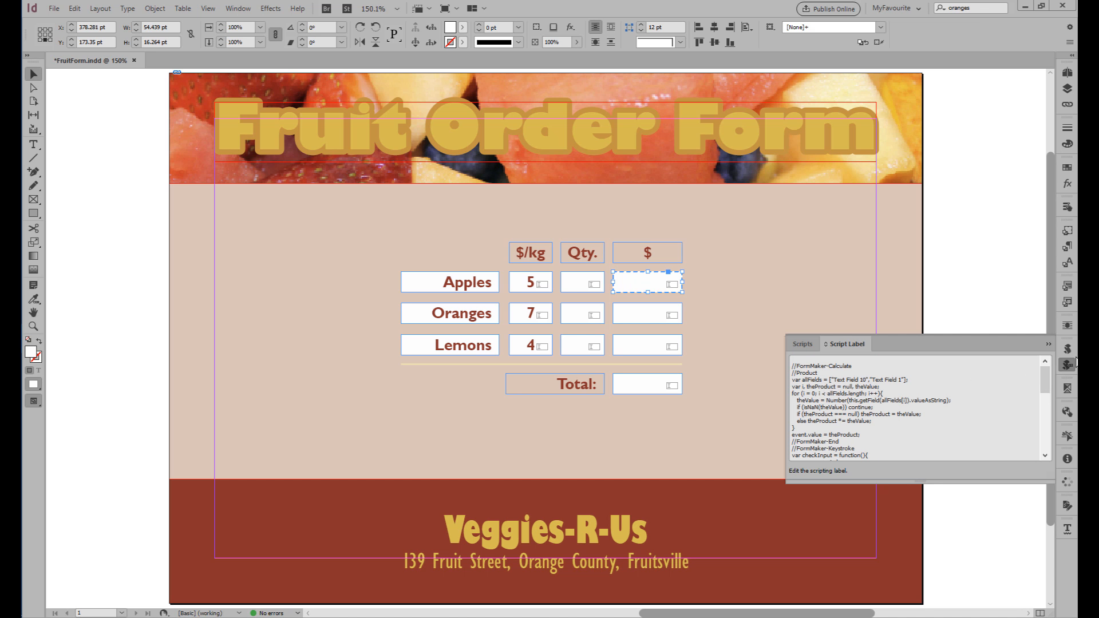
left_click(1068, 369)
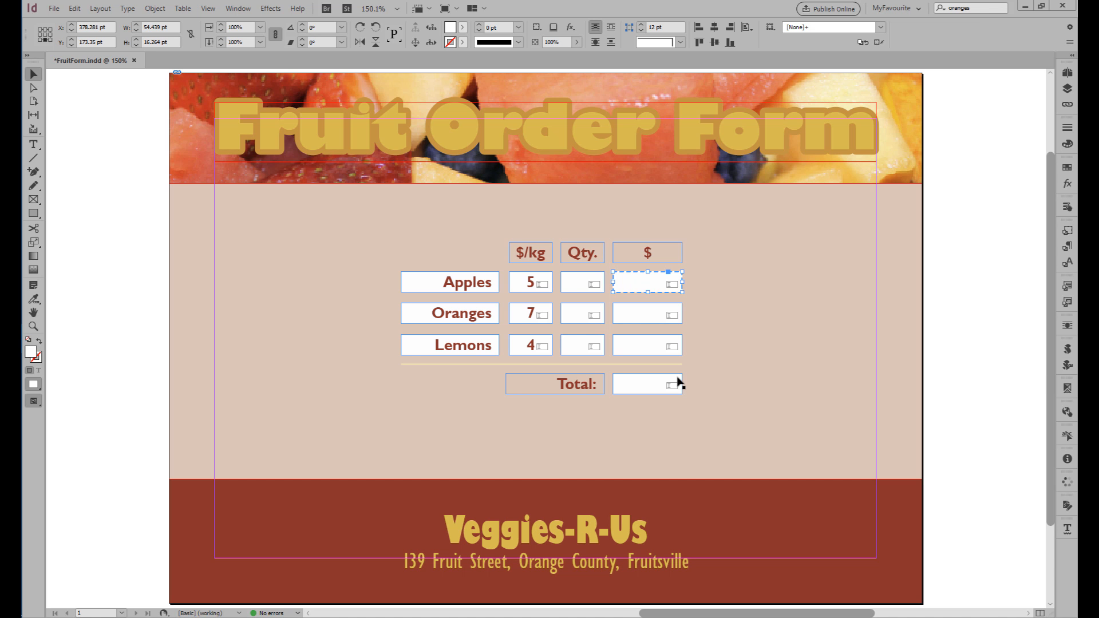
Run the FormMaker2.5.0.jsx script on the document with nothing selected to store the form data.
left_click(759, 298)
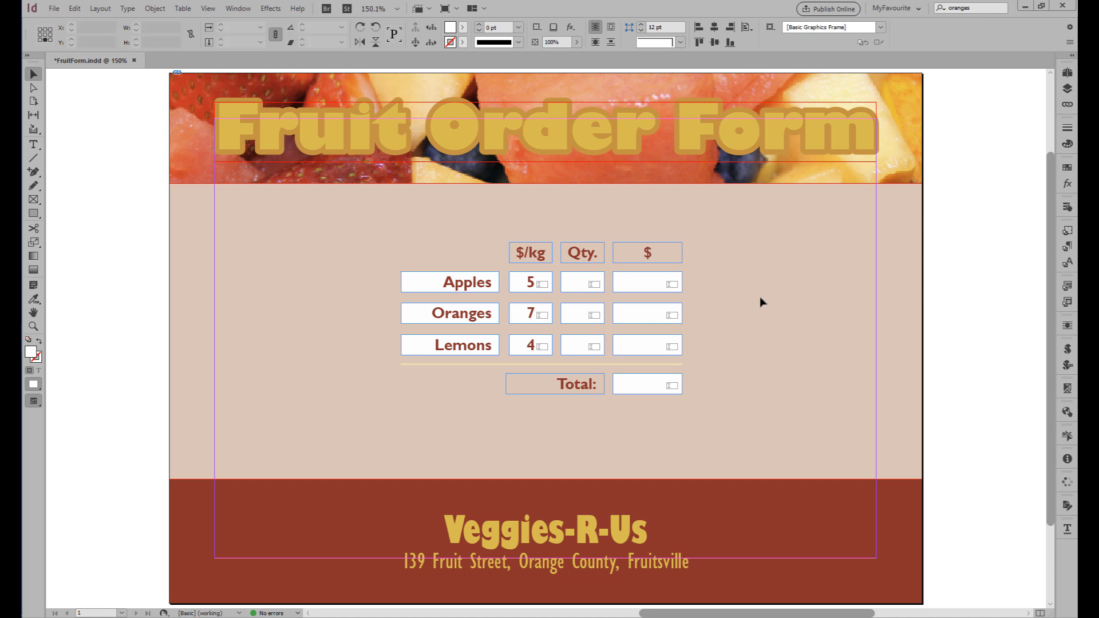
left_click(1067, 350)
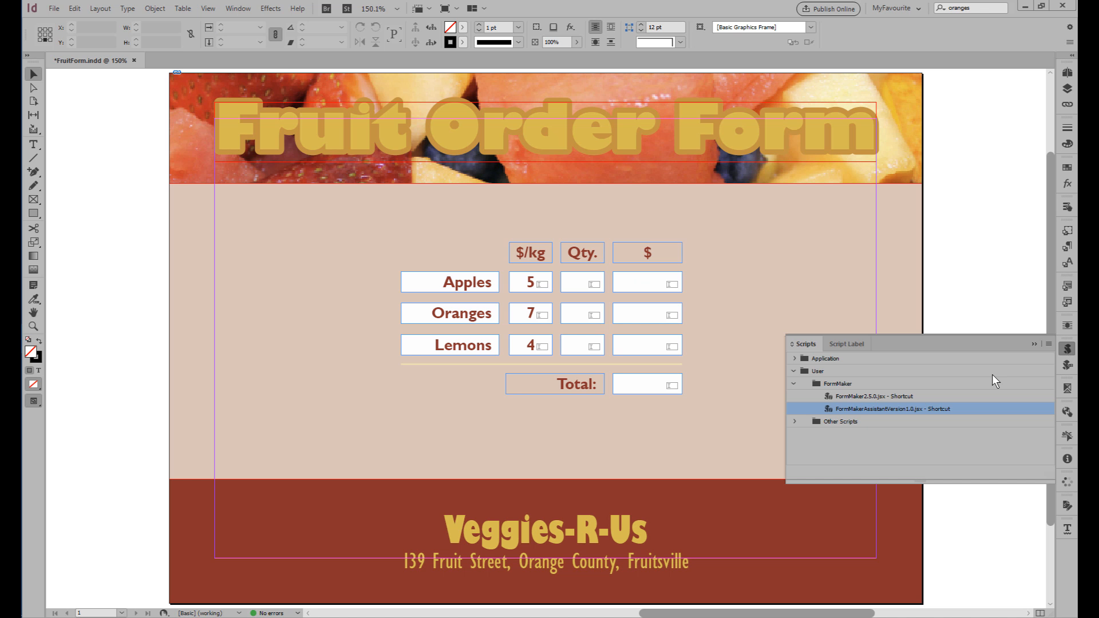
double_click(854, 395)
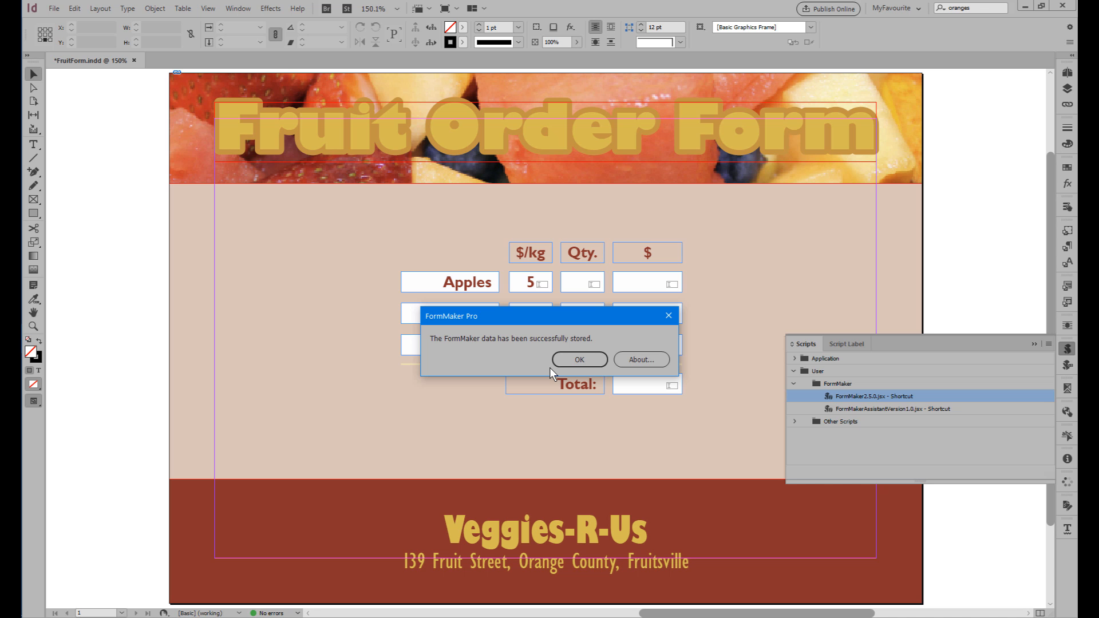
left_click(579, 359)
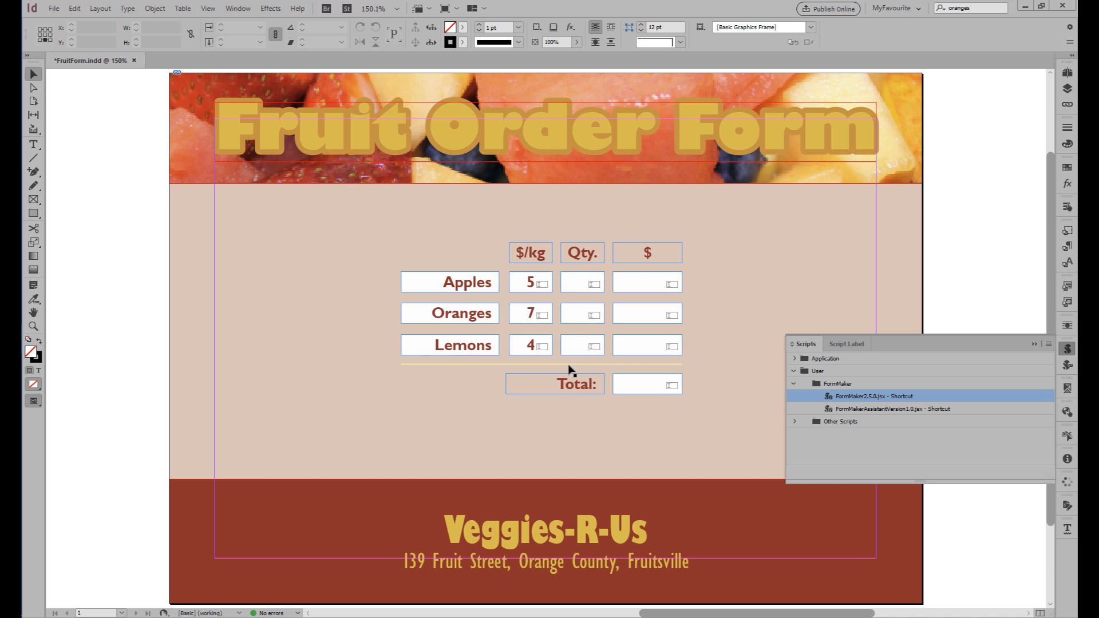
left_click(1065, 350)
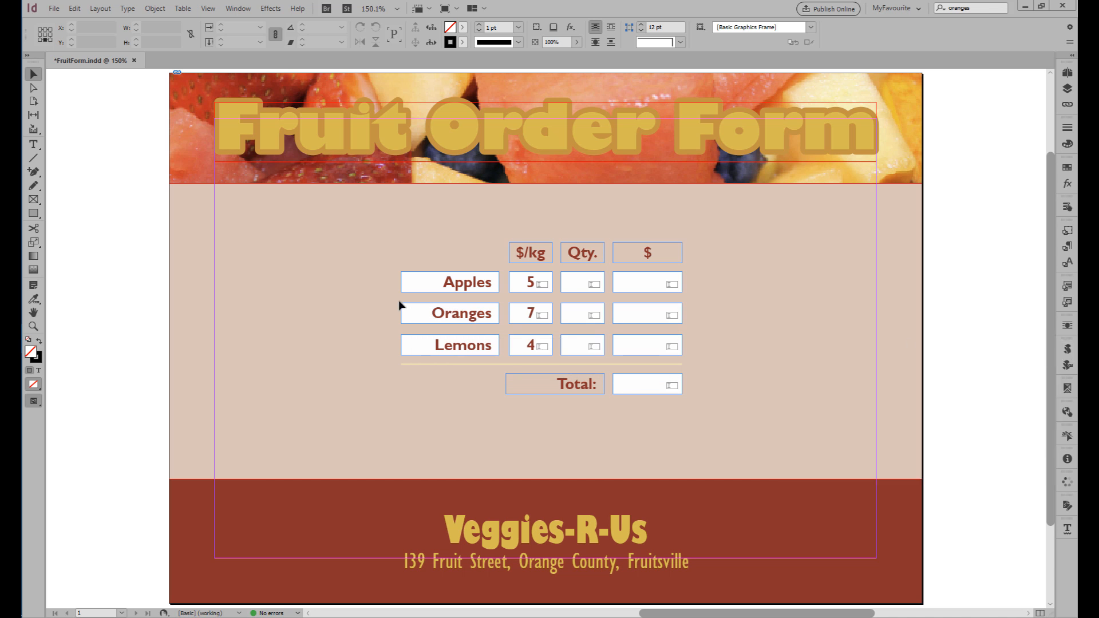
Export the form as the interactive PDF FruitForm.pdf, replacing the existing file and keeping the current export settings.
left_click(54, 8)
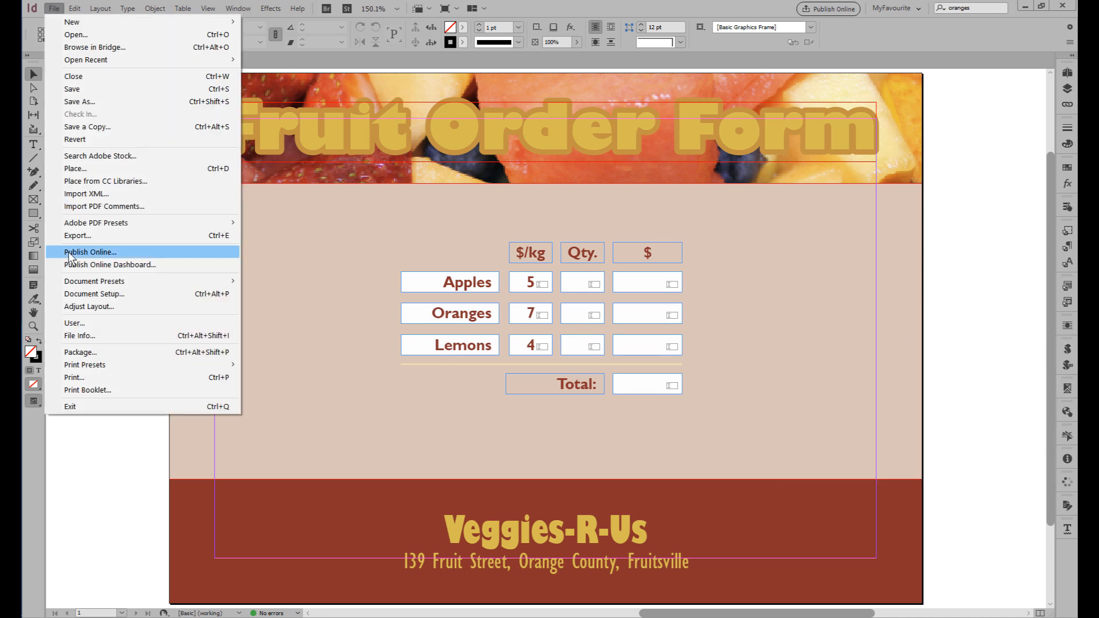
mouse_move(92, 222)
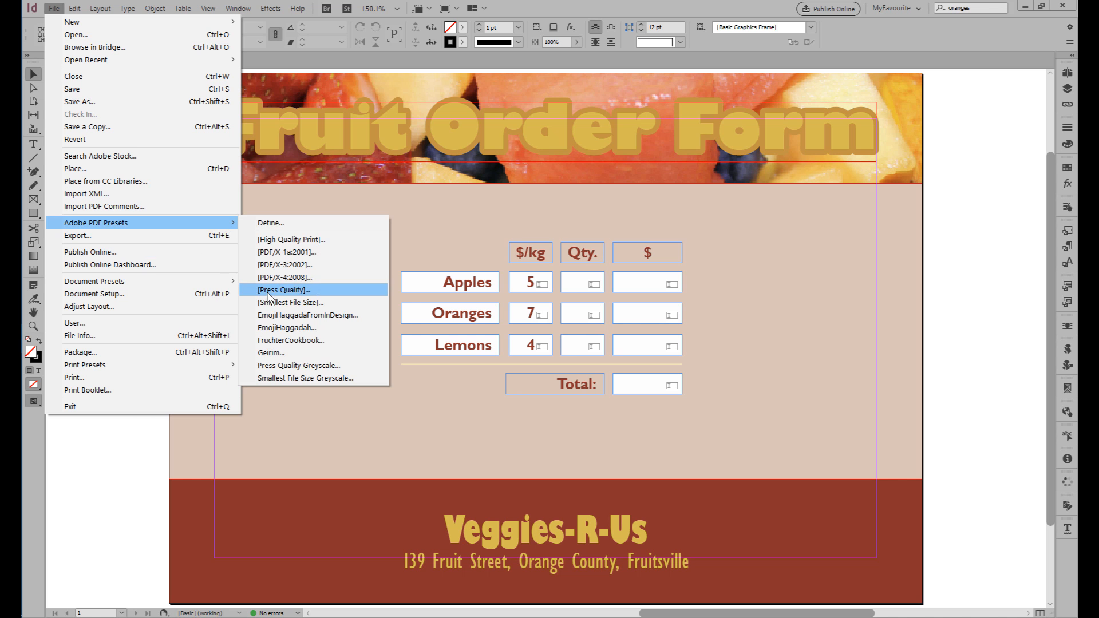
left_click(86, 235)
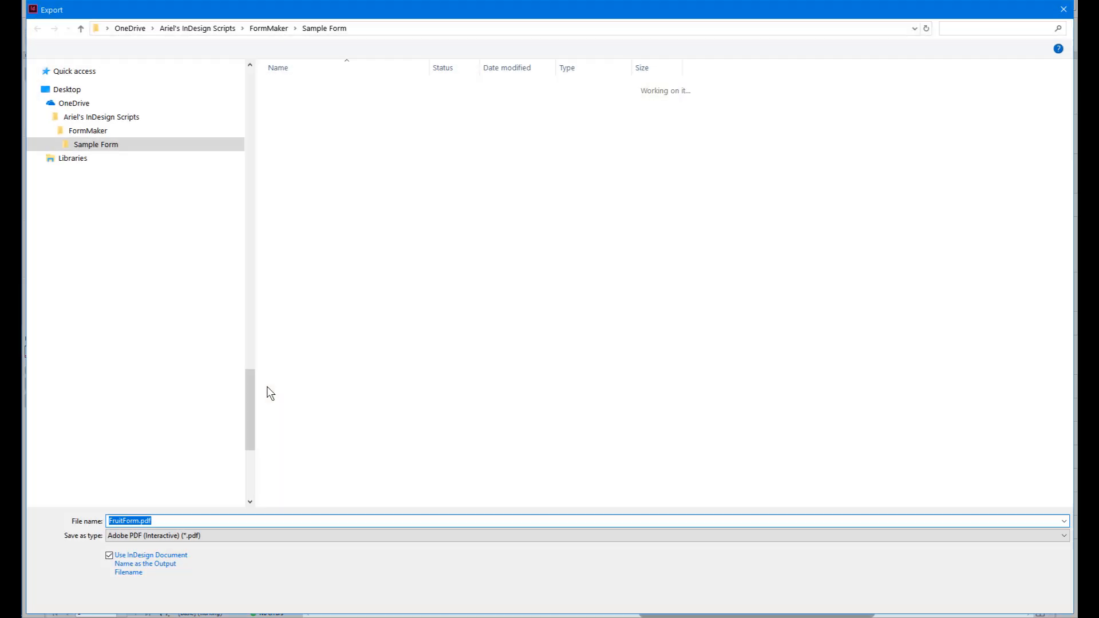
left_click(966, 600)
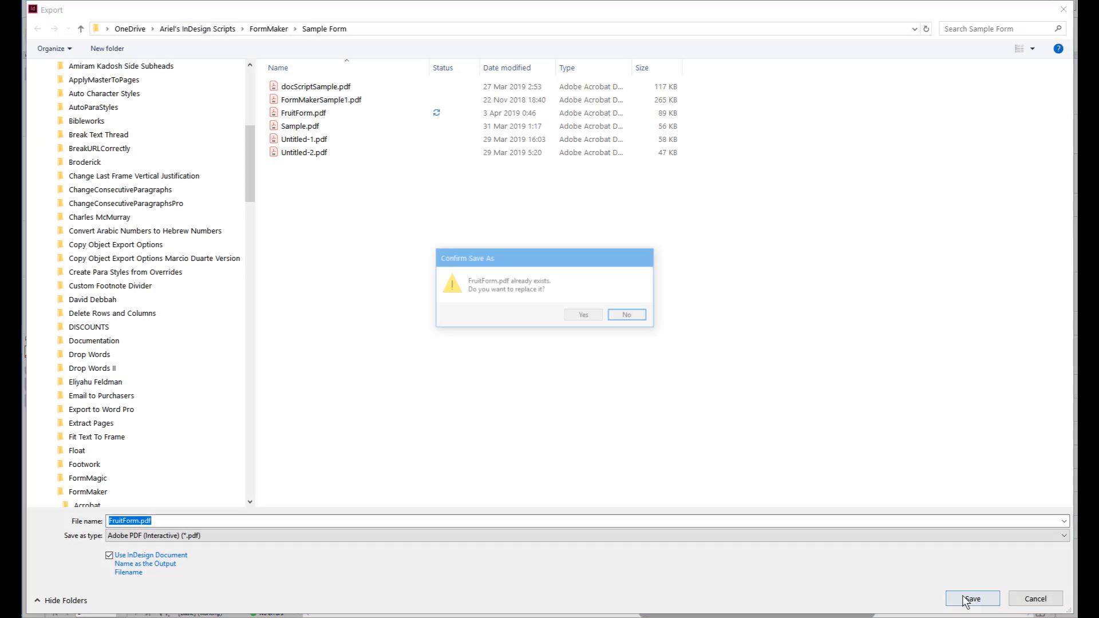
key("Left")
key("Return")
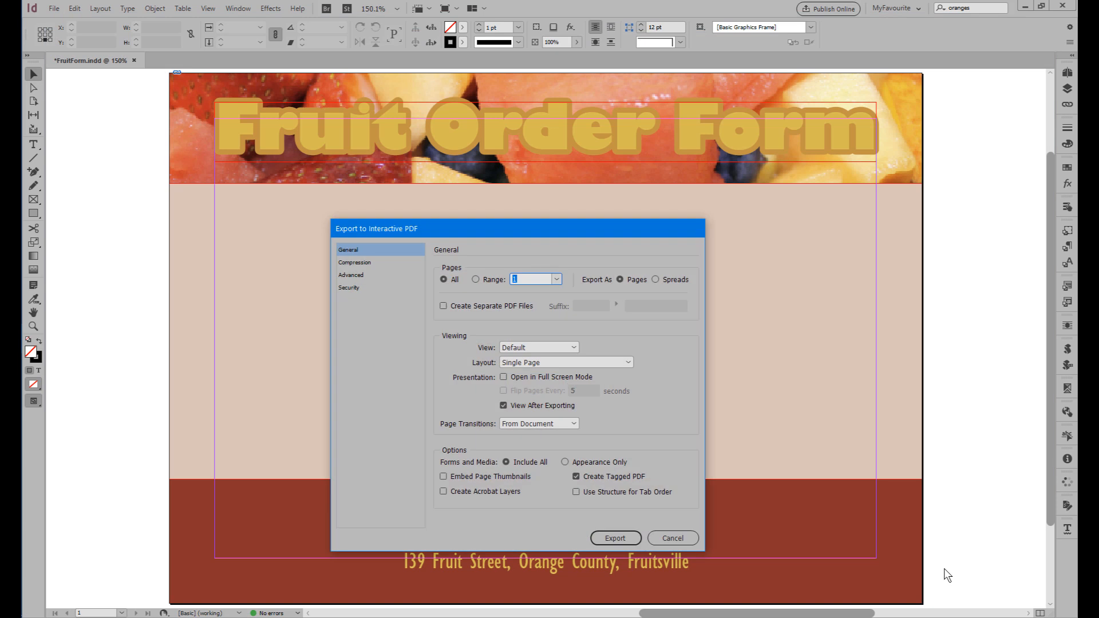
key("Return")
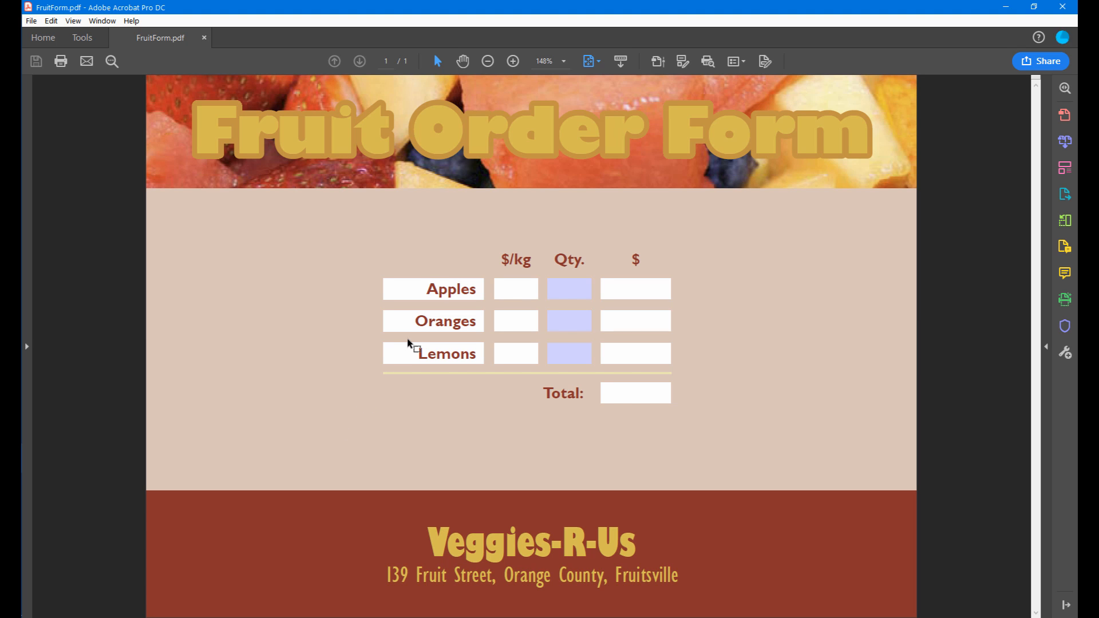
Test the exported PDF in Acrobat by entering 323 in the Apples, Oranges and Lemons Qty. fields and checking the price and amount fields.
left_click(567, 289)
type("323")
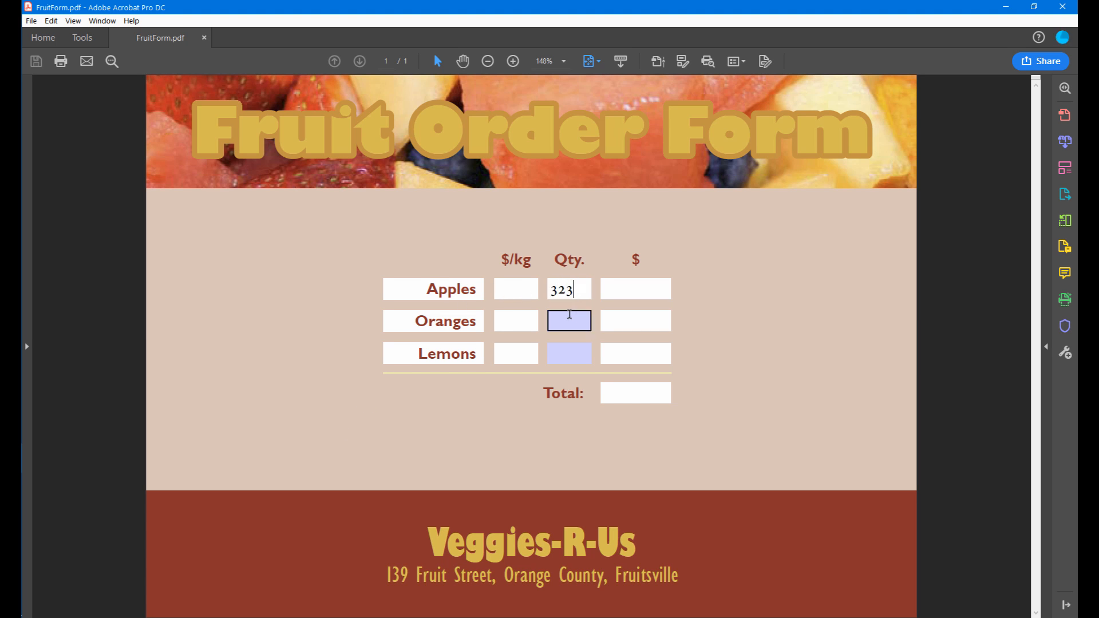
left_click(570, 314)
type("323")
left_click(561, 352)
type("323")
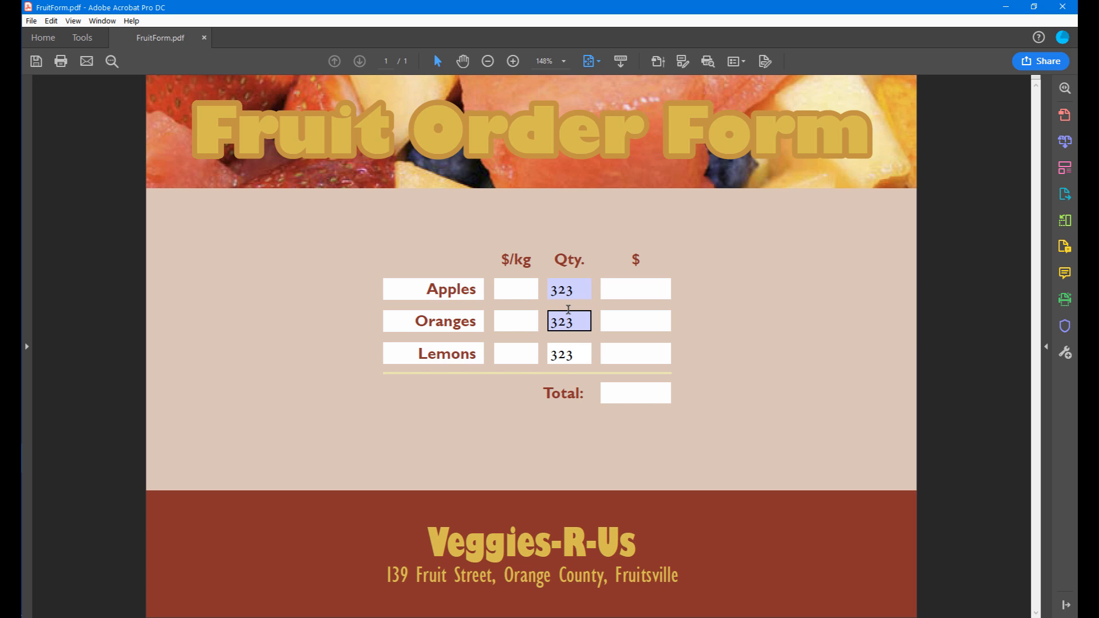
left_click(509, 289)
left_click(518, 321)
left_click(522, 353)
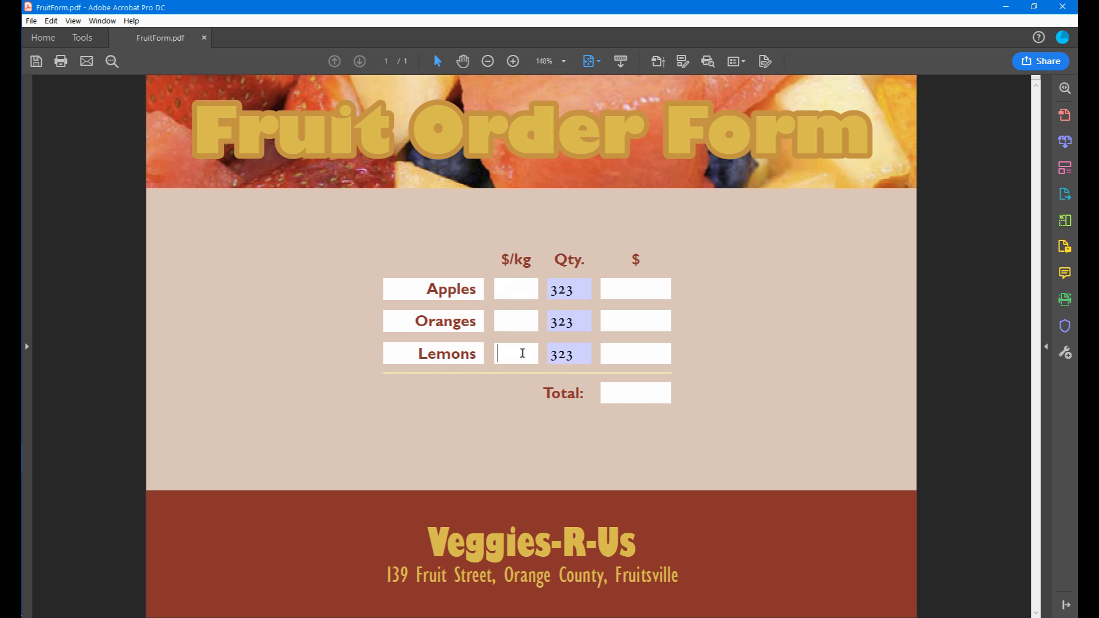
left_click(566, 290)
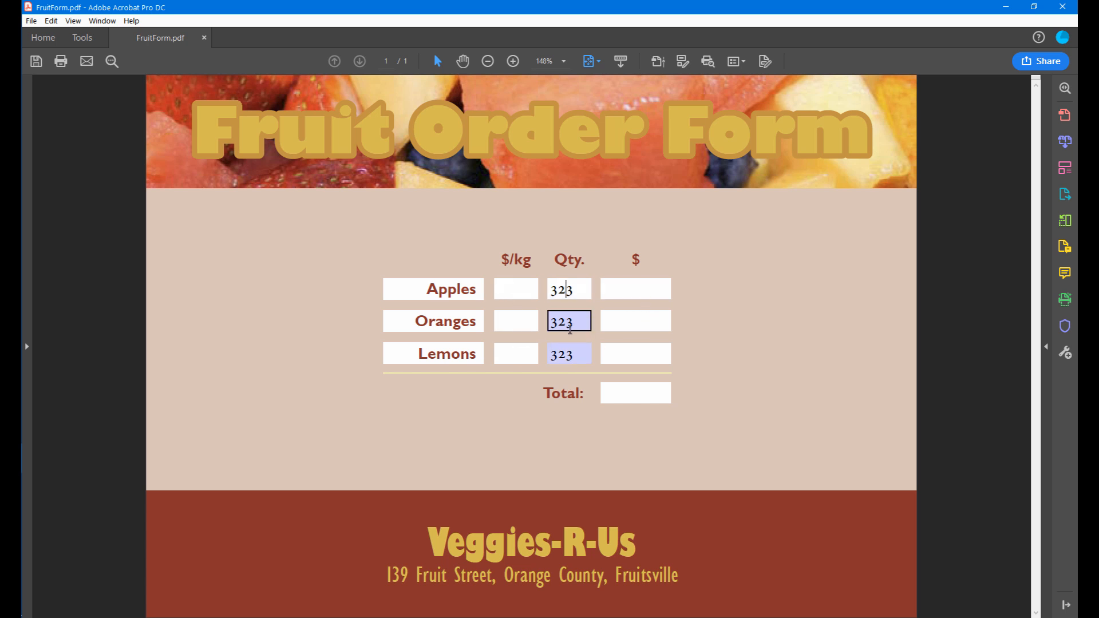
left_click(578, 353)
left_click(624, 319)
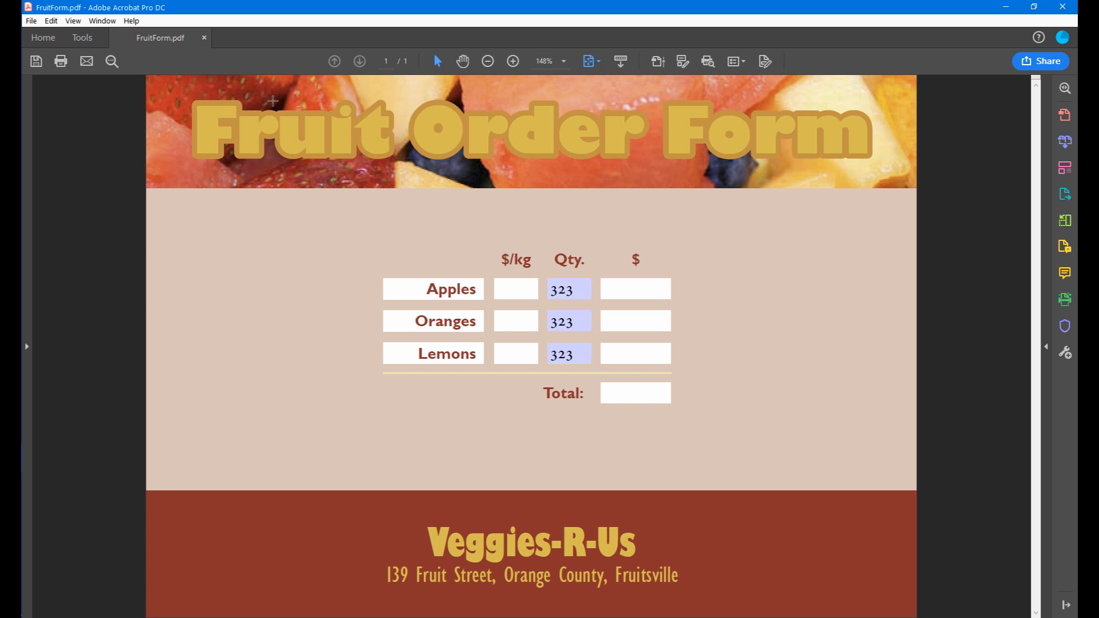
Run FormMaker on the PDF and enter quantities of 3 for Apples and 2 for Oranges.
left_click(51, 21)
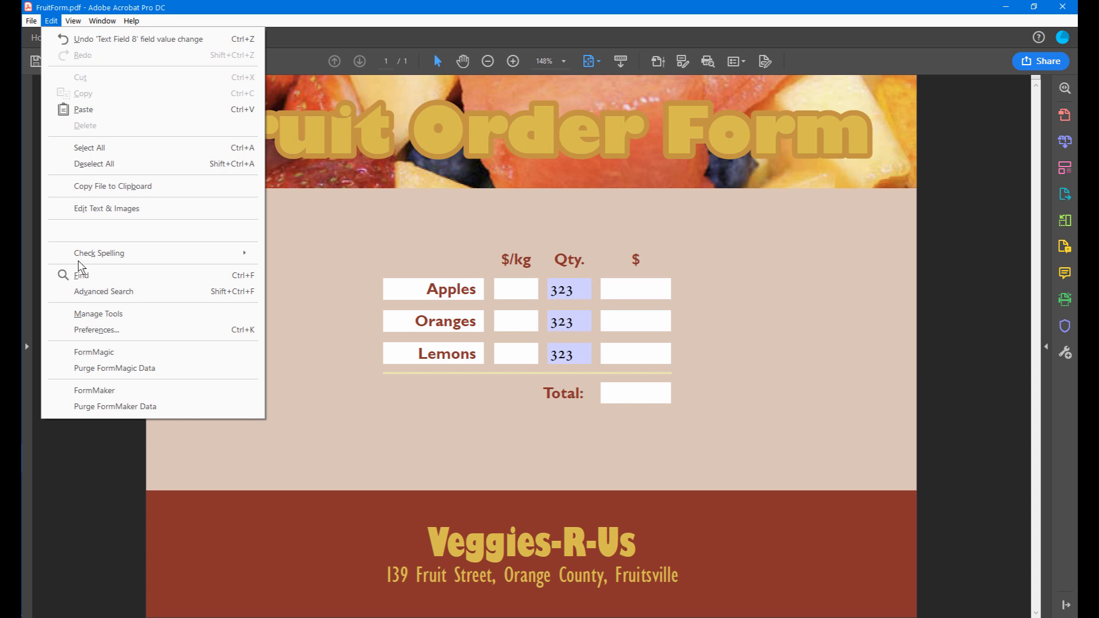
left_click(80, 392)
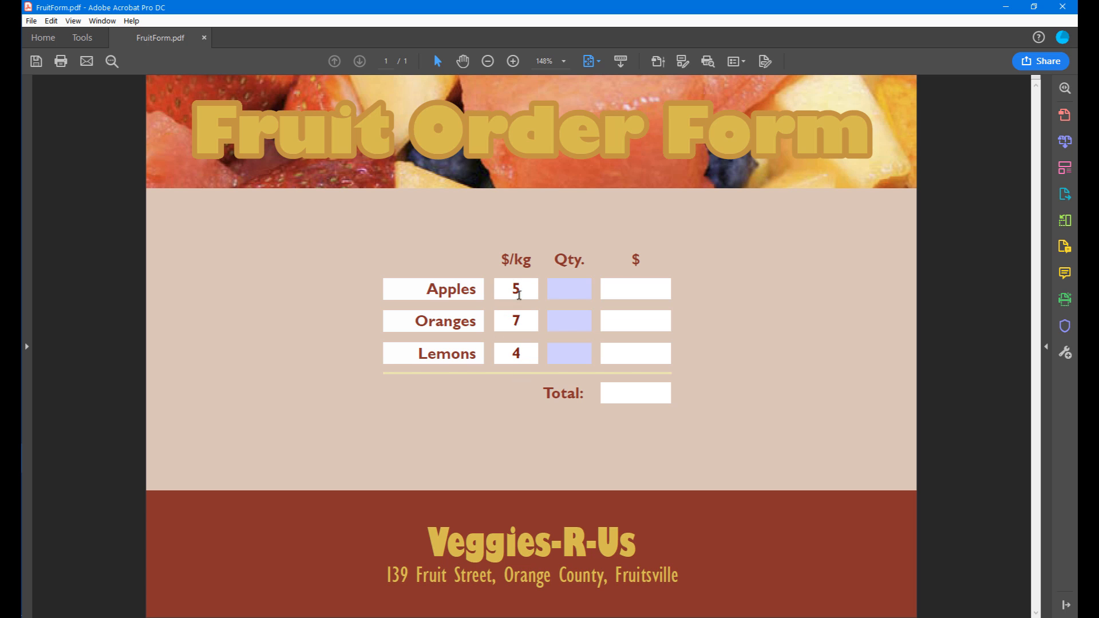
left_click(556, 288)
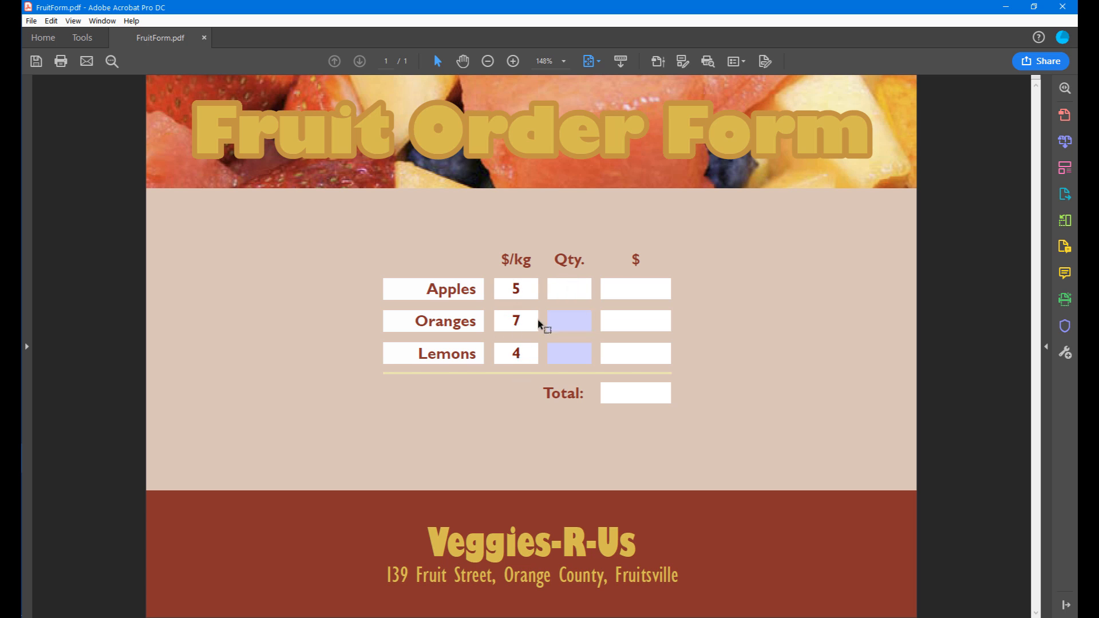
left_click(559, 316)
type("3")
left_click(575, 325)
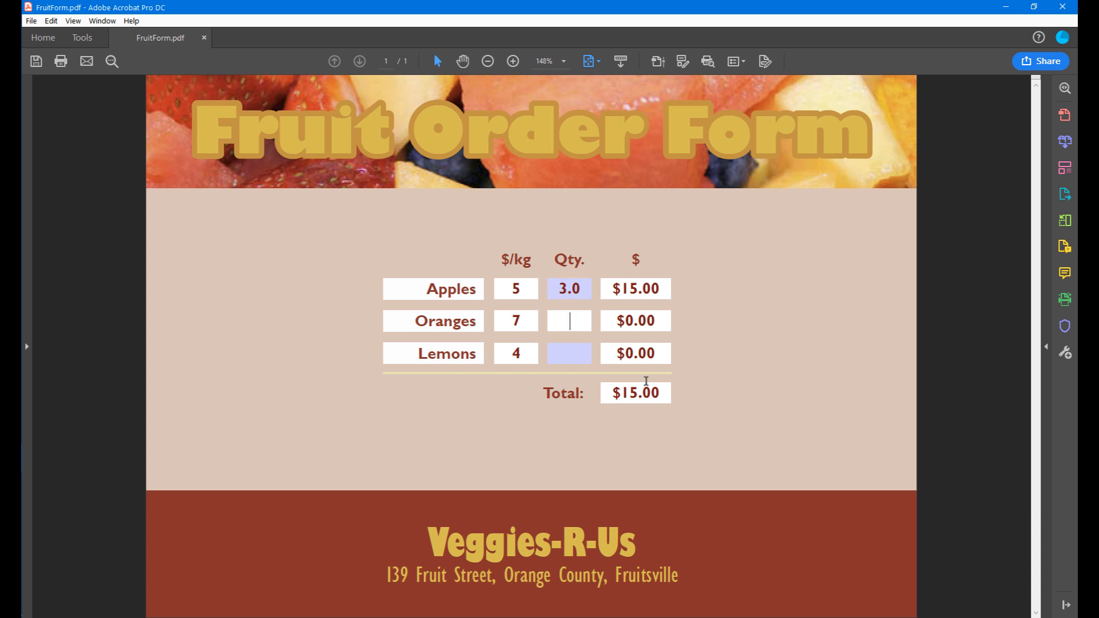
type("2")
Try to enter 32 in the Lemons Qty. field to test its range validation.
left_click(572, 352)
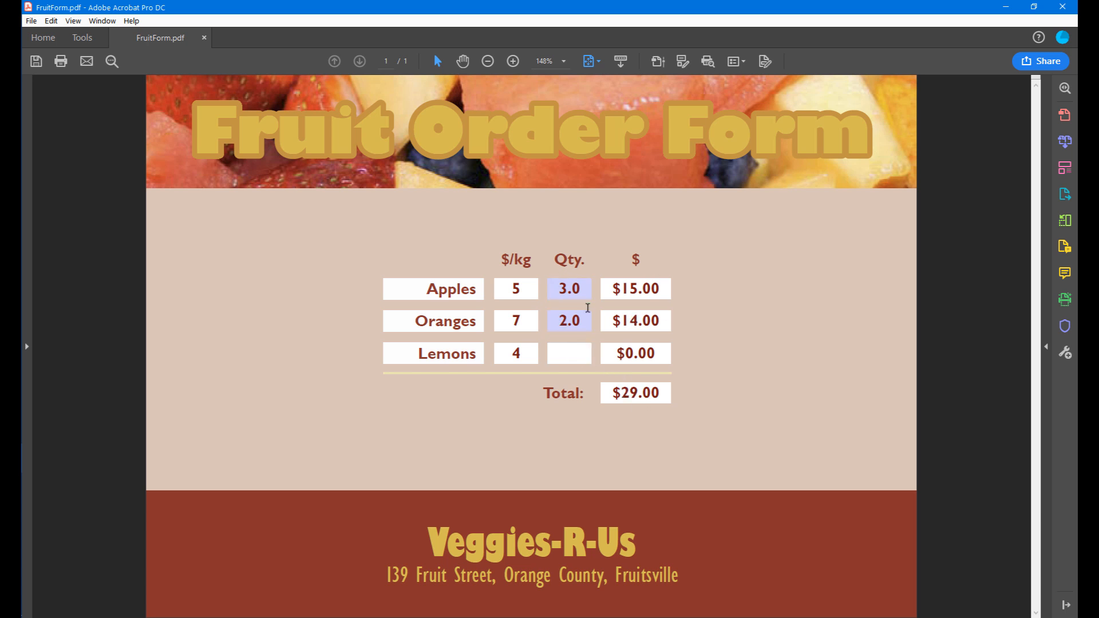
type("32")
left_click(582, 373)
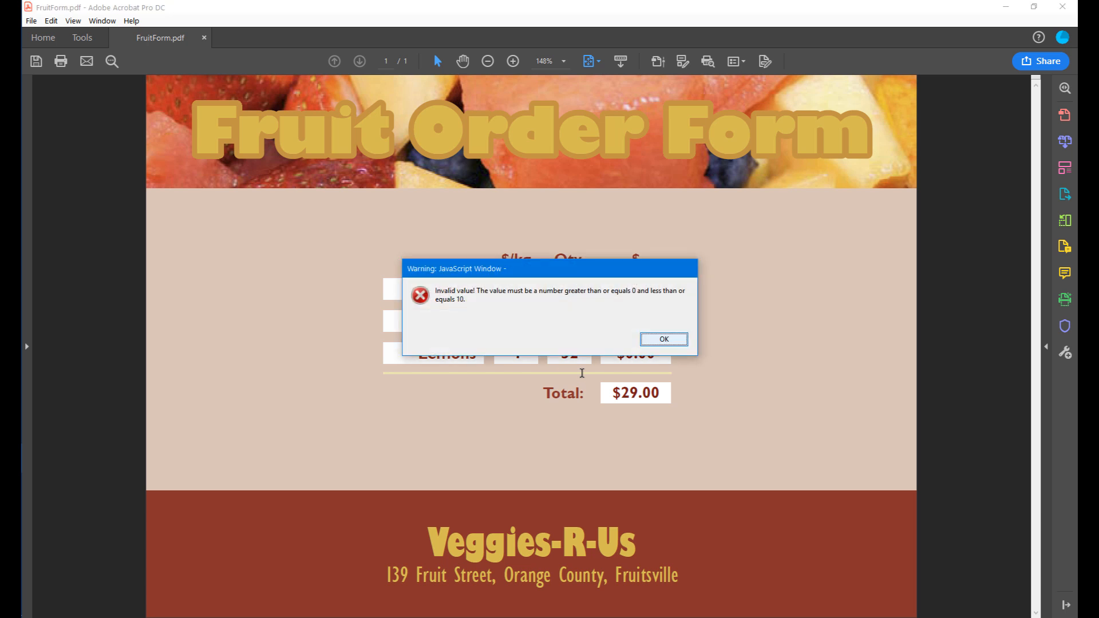
left_click(663, 339)
Set the Lemons quantity to 7 and leave the form fields.
type("7")
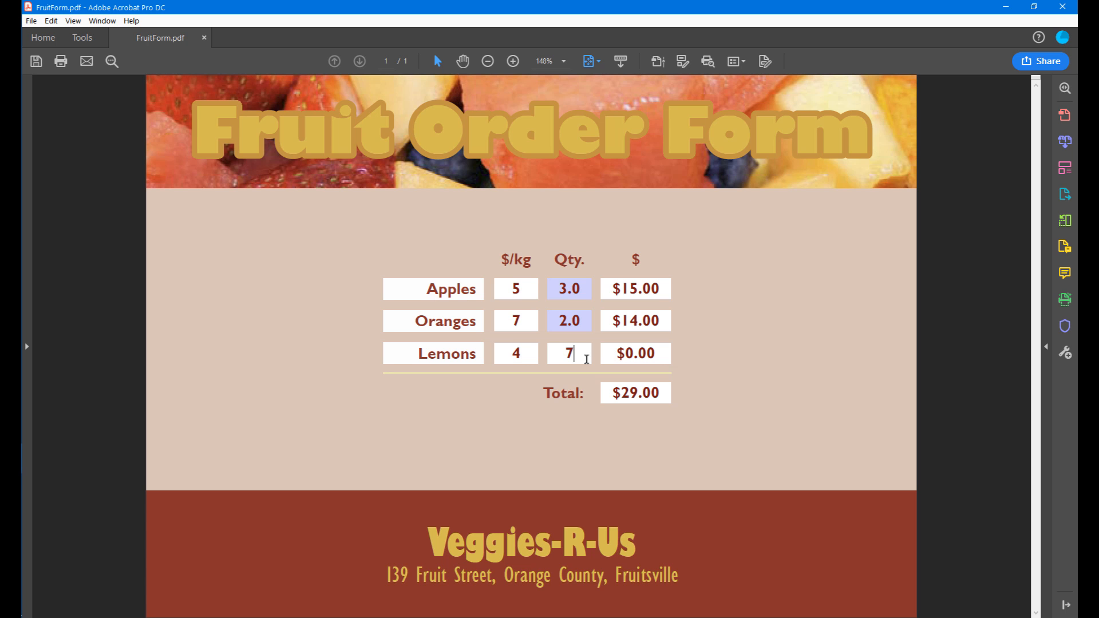
key("shift+Tab")
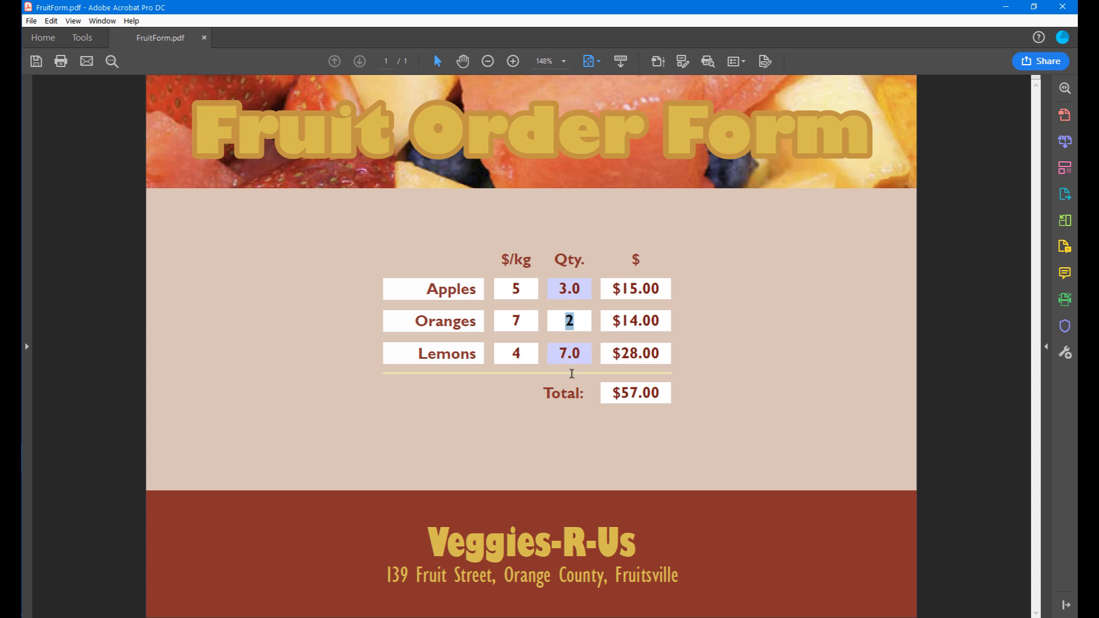
left_click(486, 419)
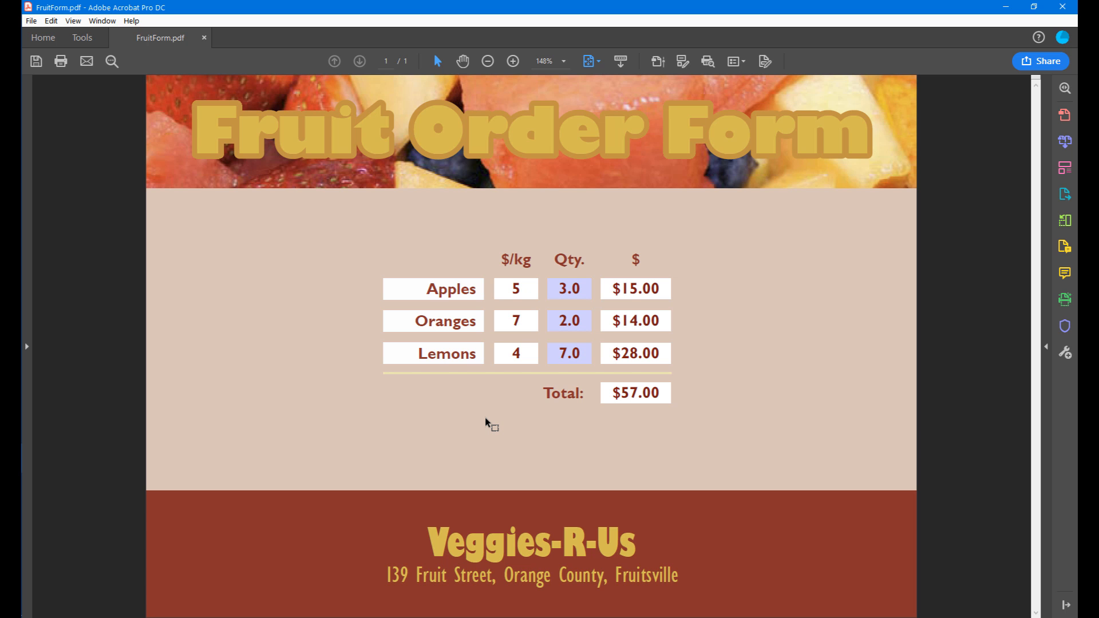